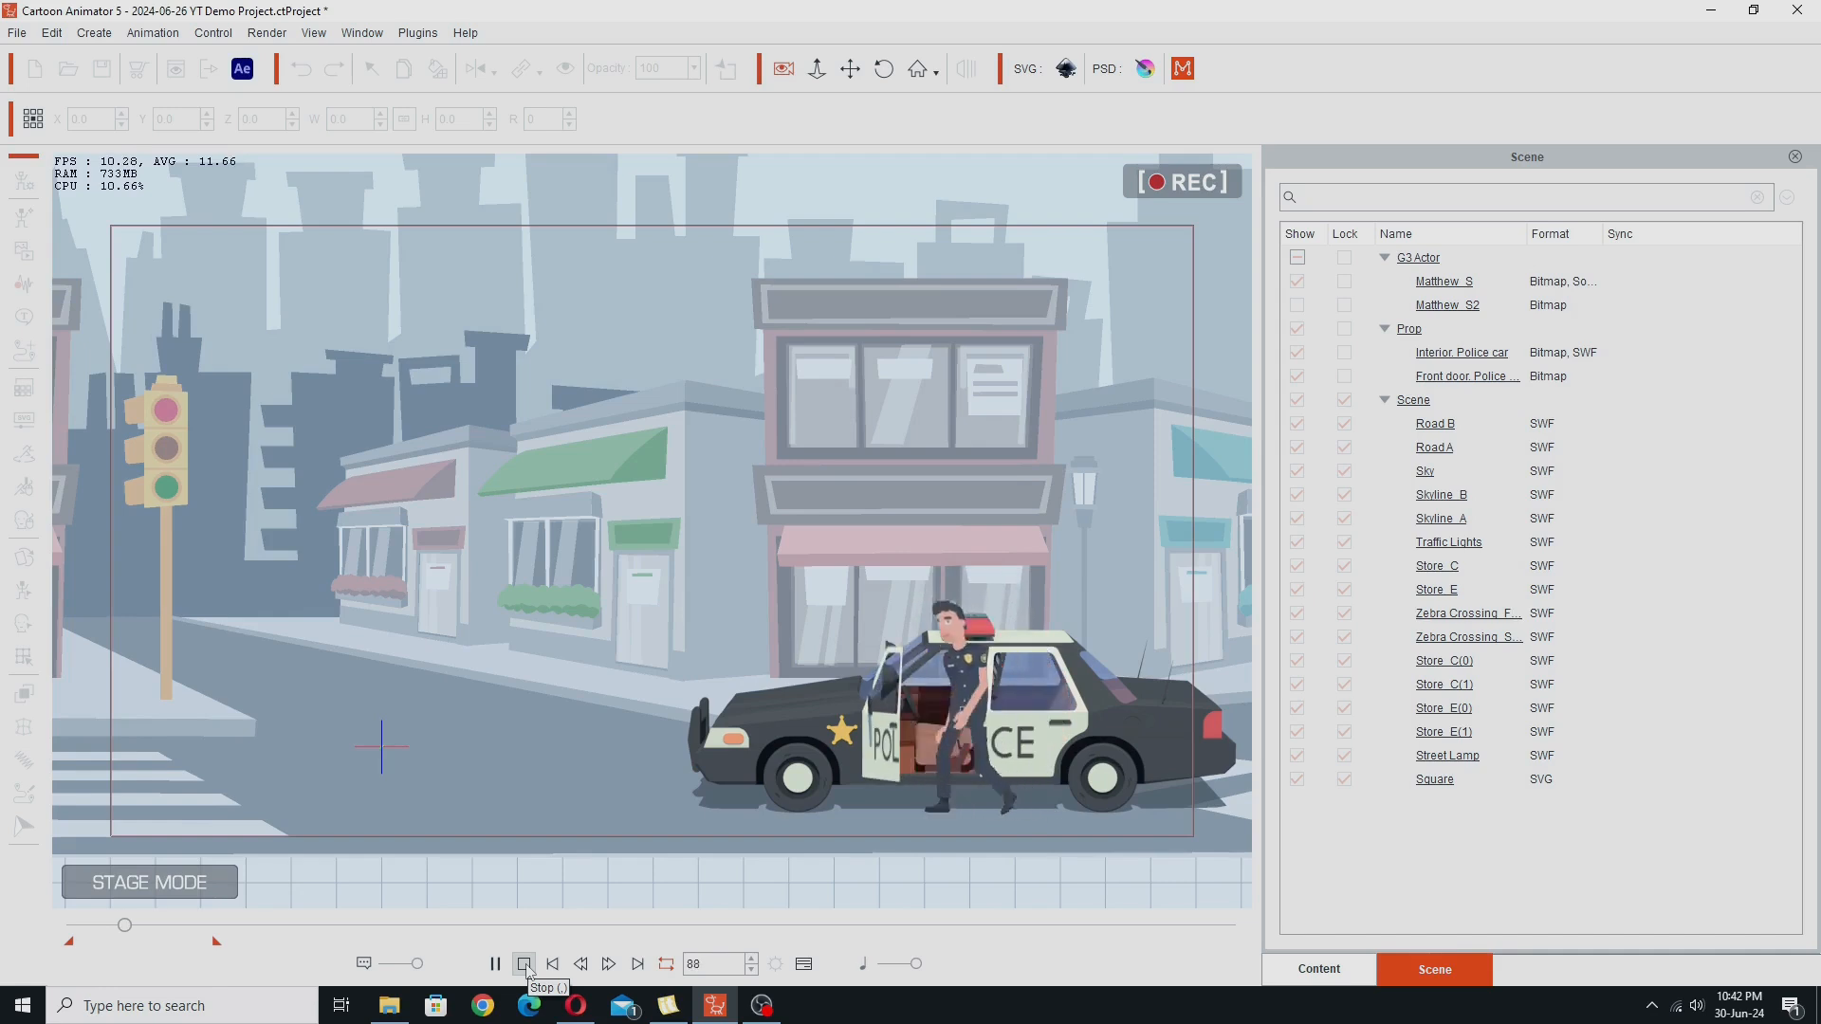
Step: Stop the playback and make the Matthew_S2 actor visible in the scene
left_click(524, 964)
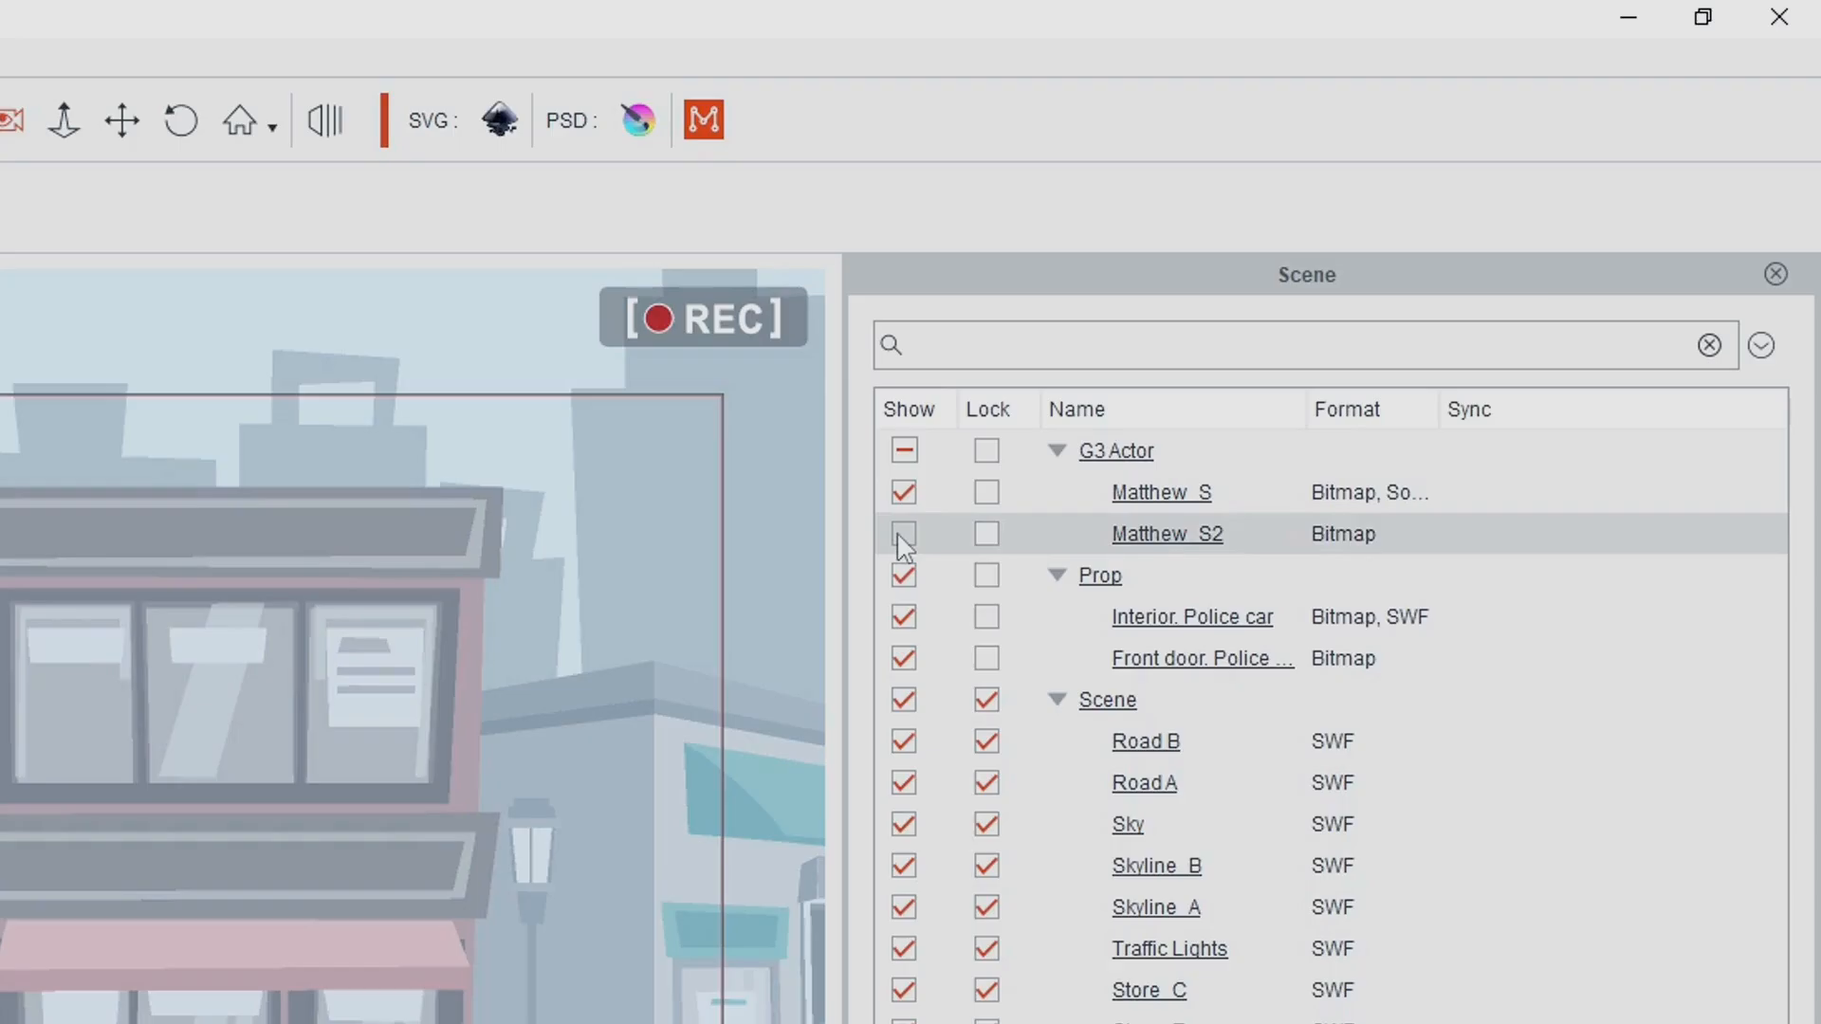
left_click(900, 536)
left_click(902, 536)
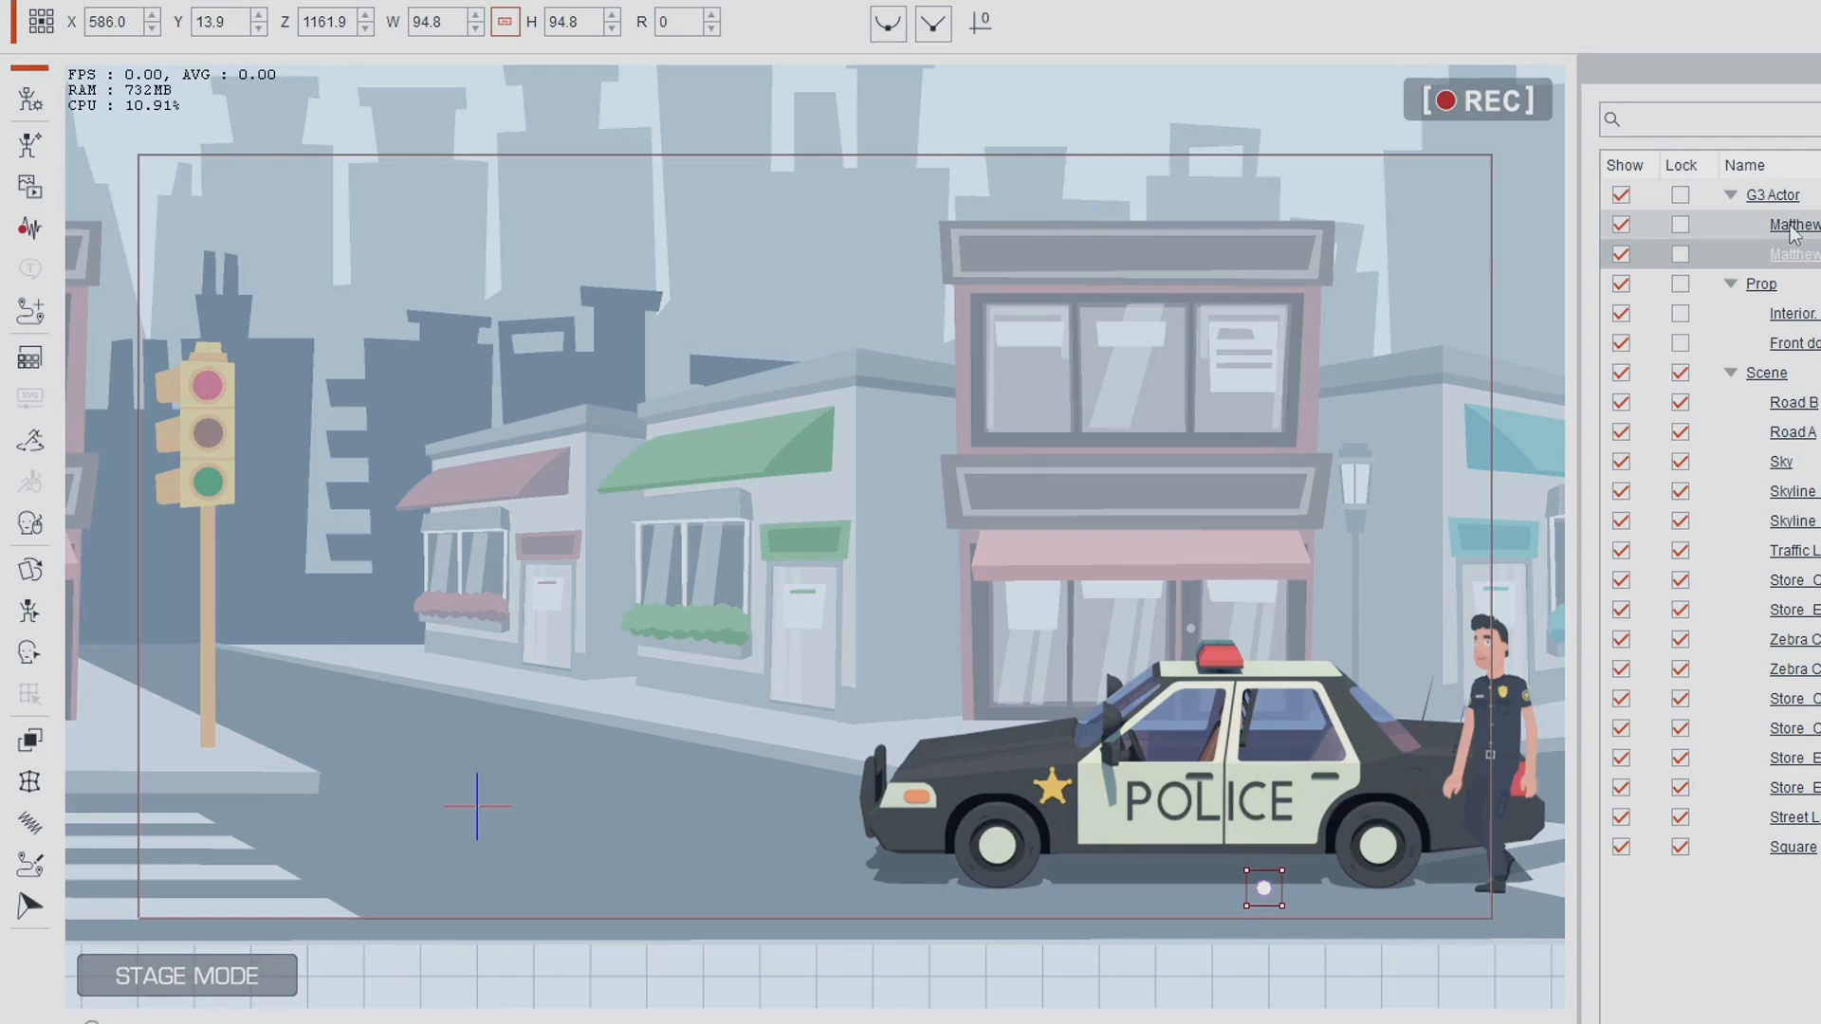
Step: Show Matthew_S's tracks in the timeline and examine the actor's visibility key at frame 57, returning to the start
left_click(1794, 227)
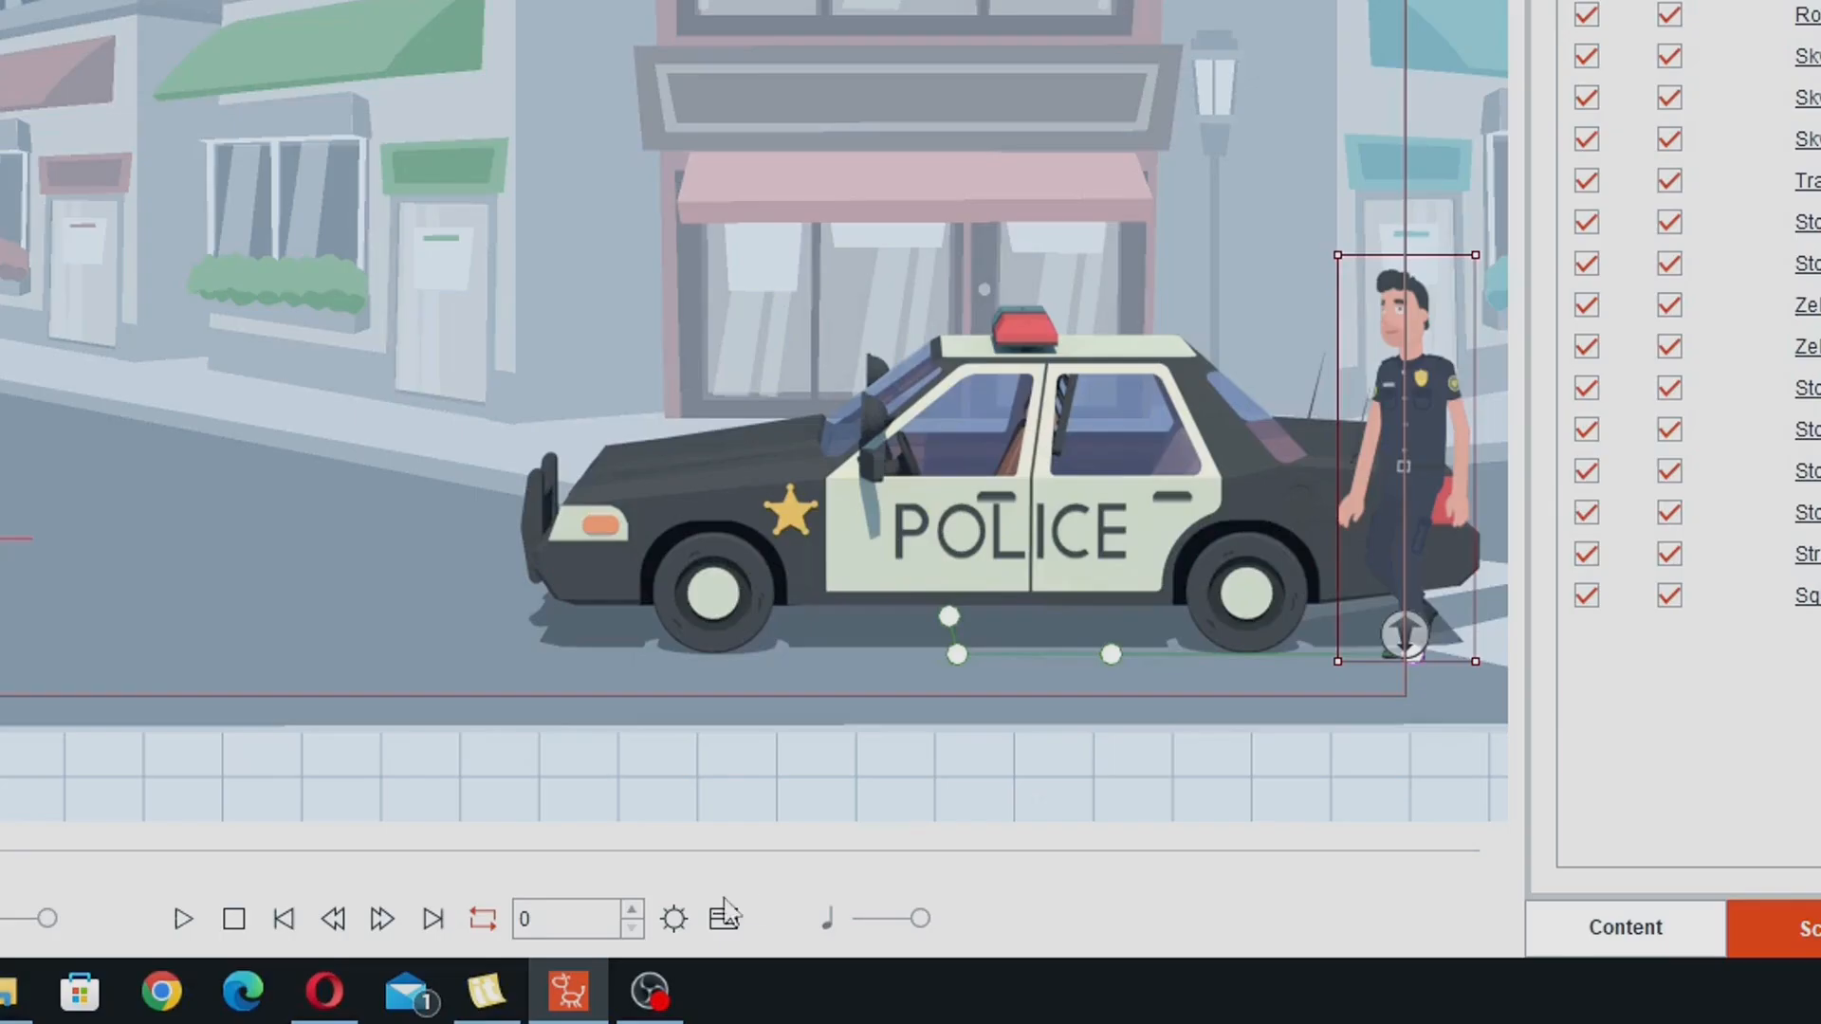
left_click(723, 919)
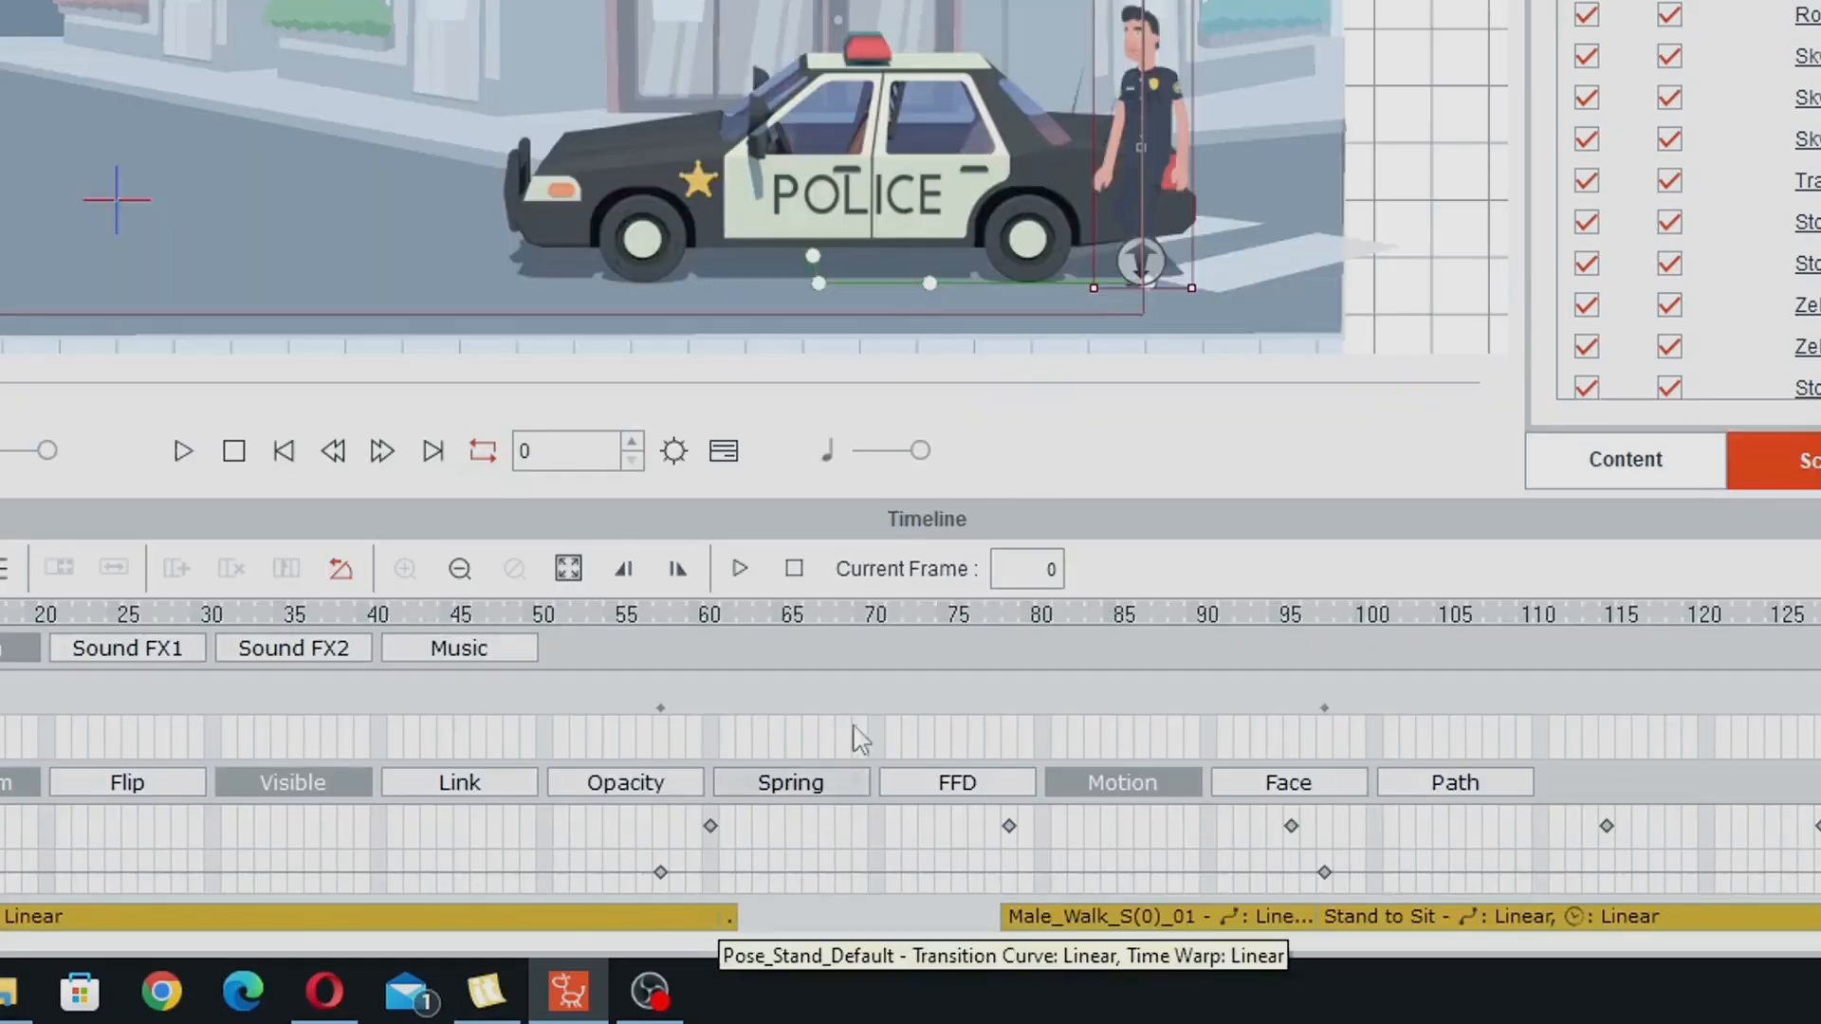
left_click(661, 617)
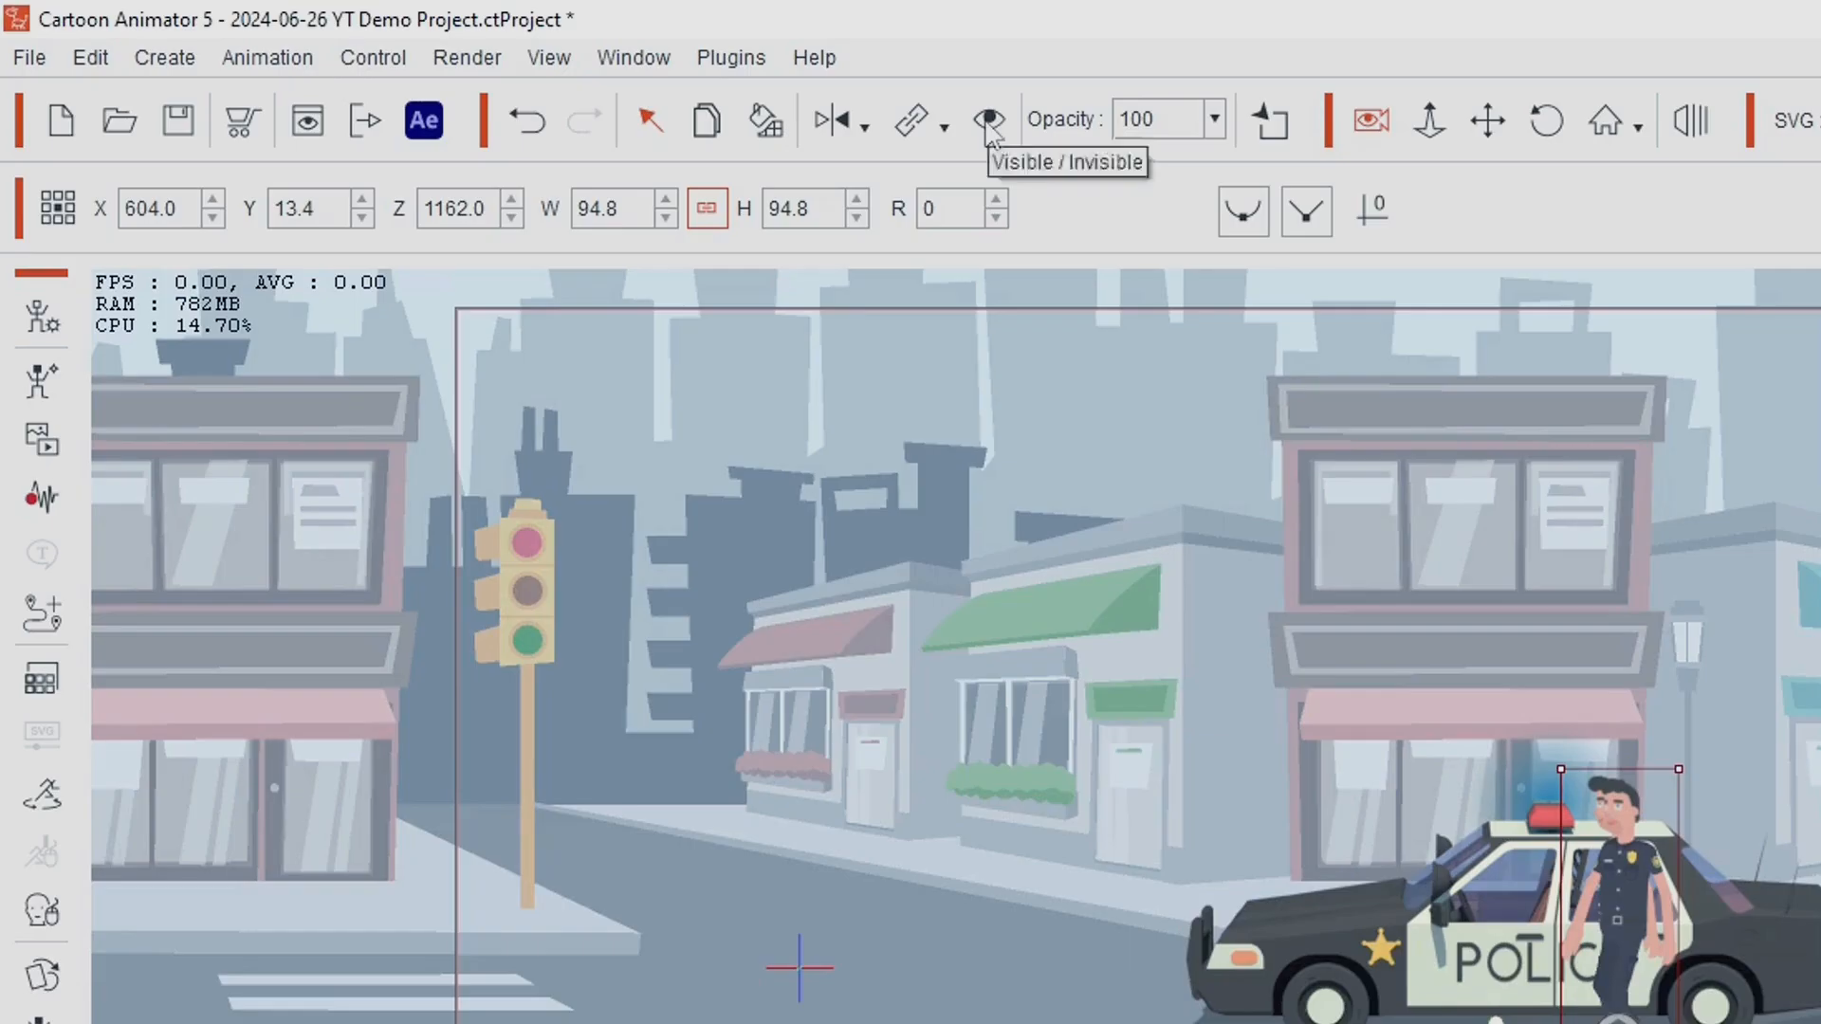
left_click(479, 88)
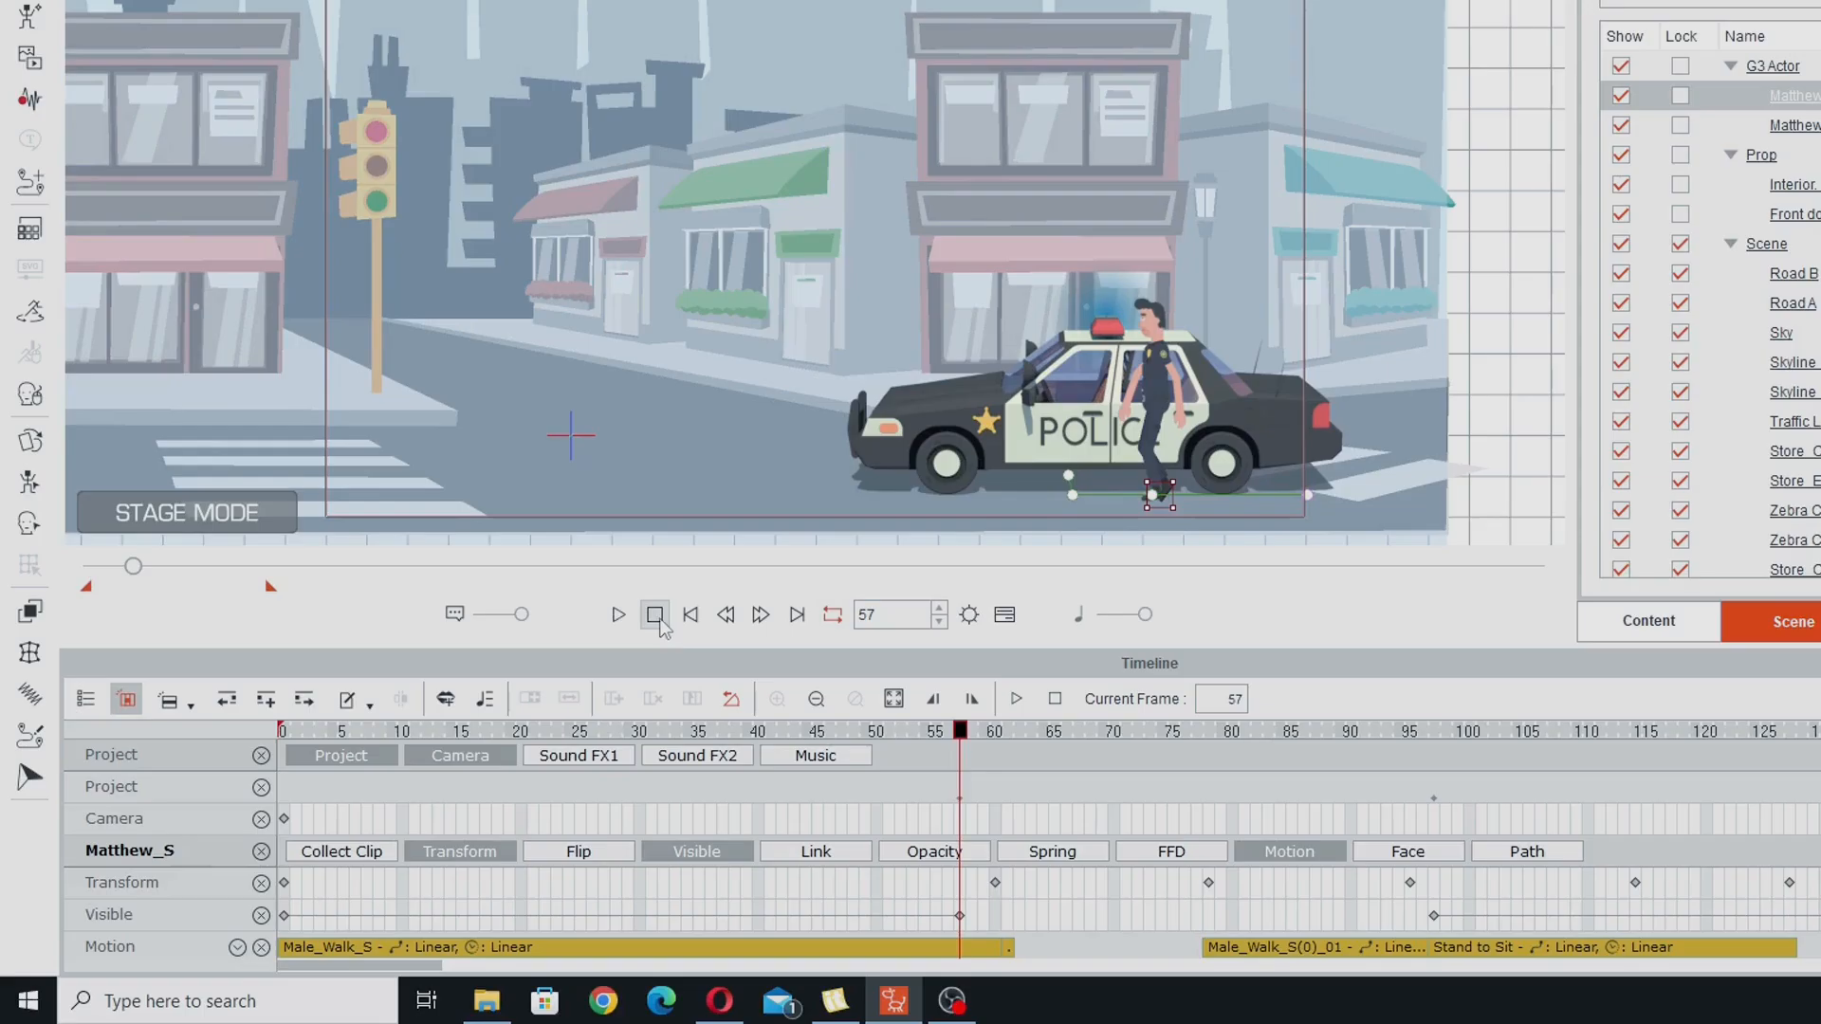
left_click(656, 616)
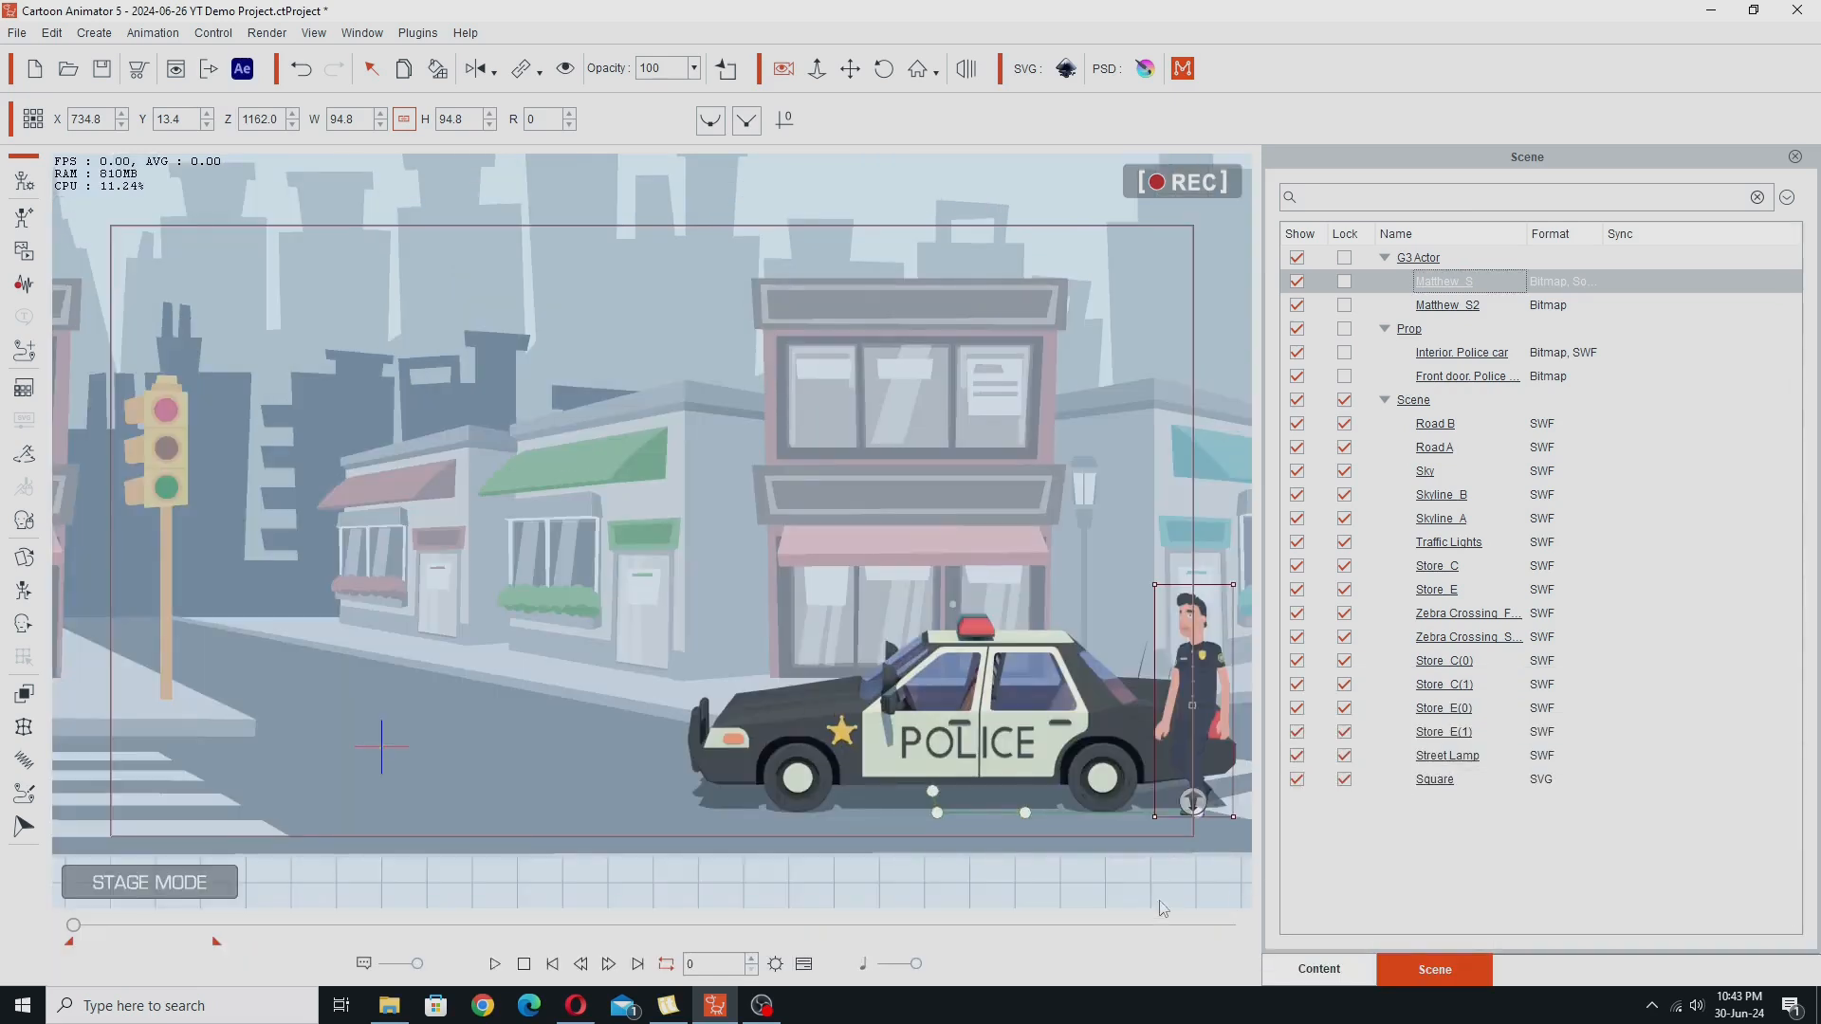
Step: Play the police car animation with pauses to examine the actor's movement, and show the actor templates in the content library
left_click(495, 964)
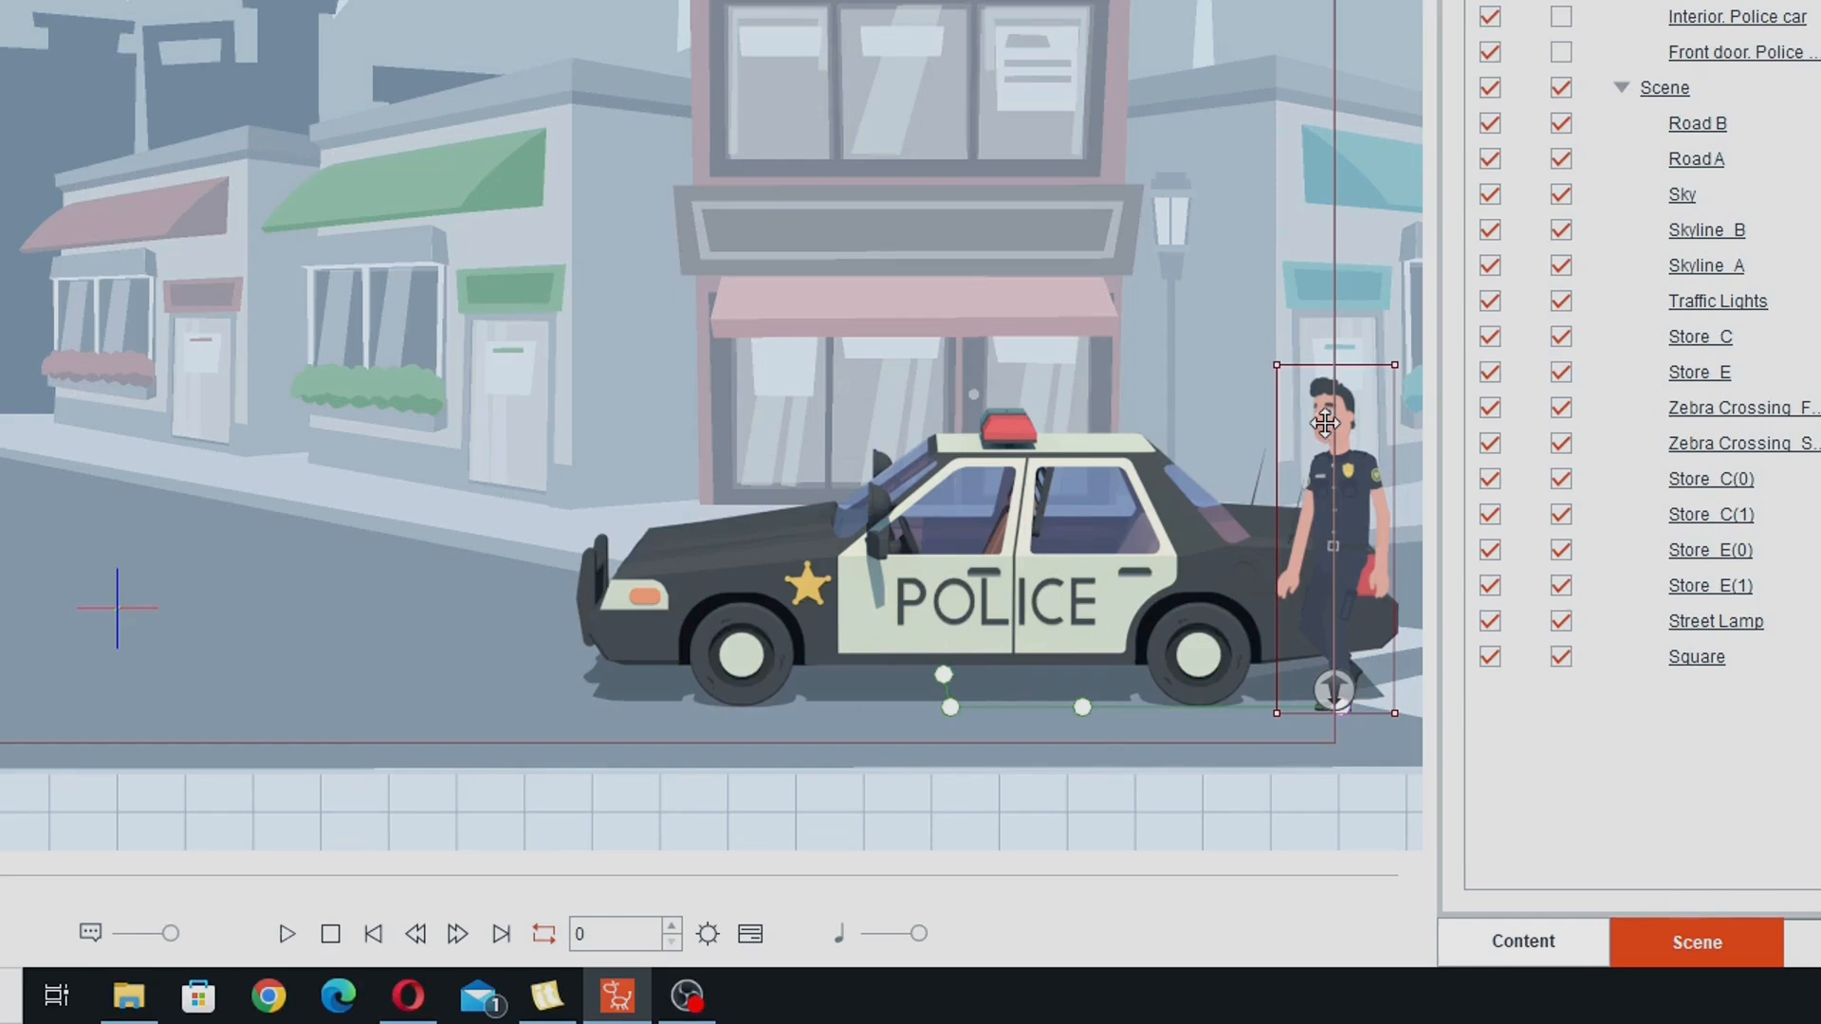
left_click(1523, 941)
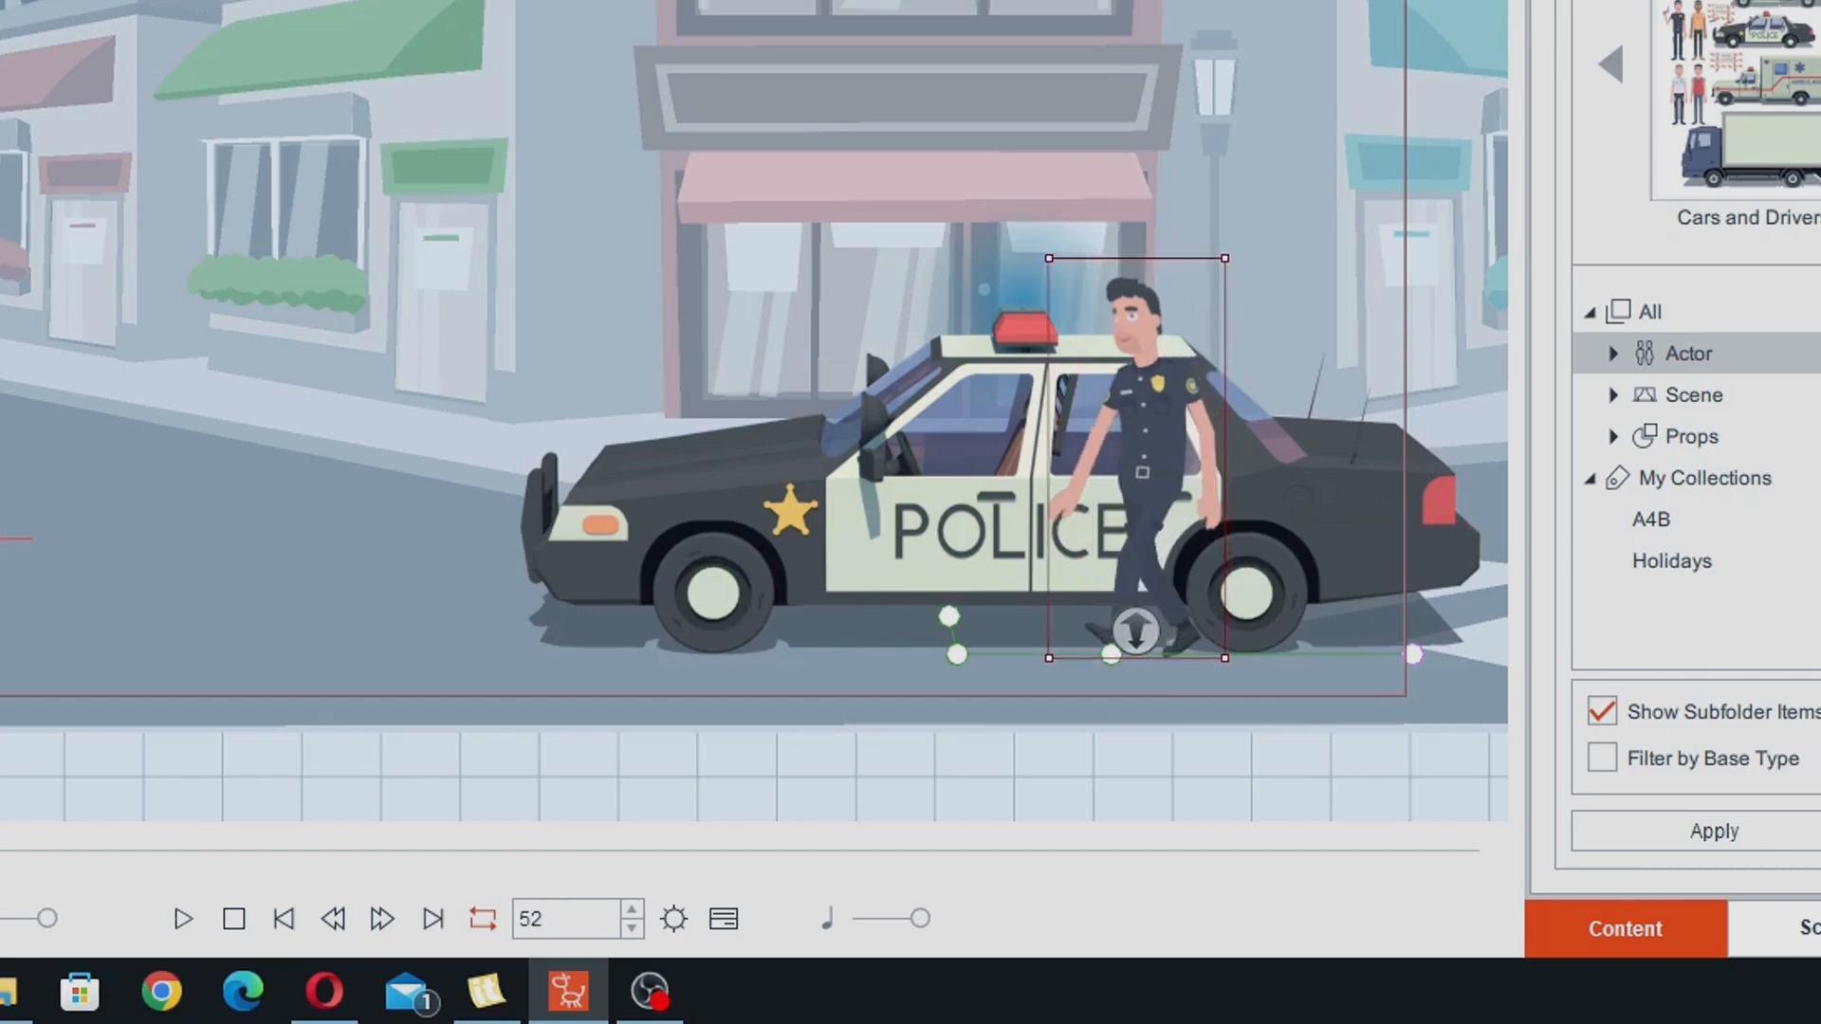
key("space")
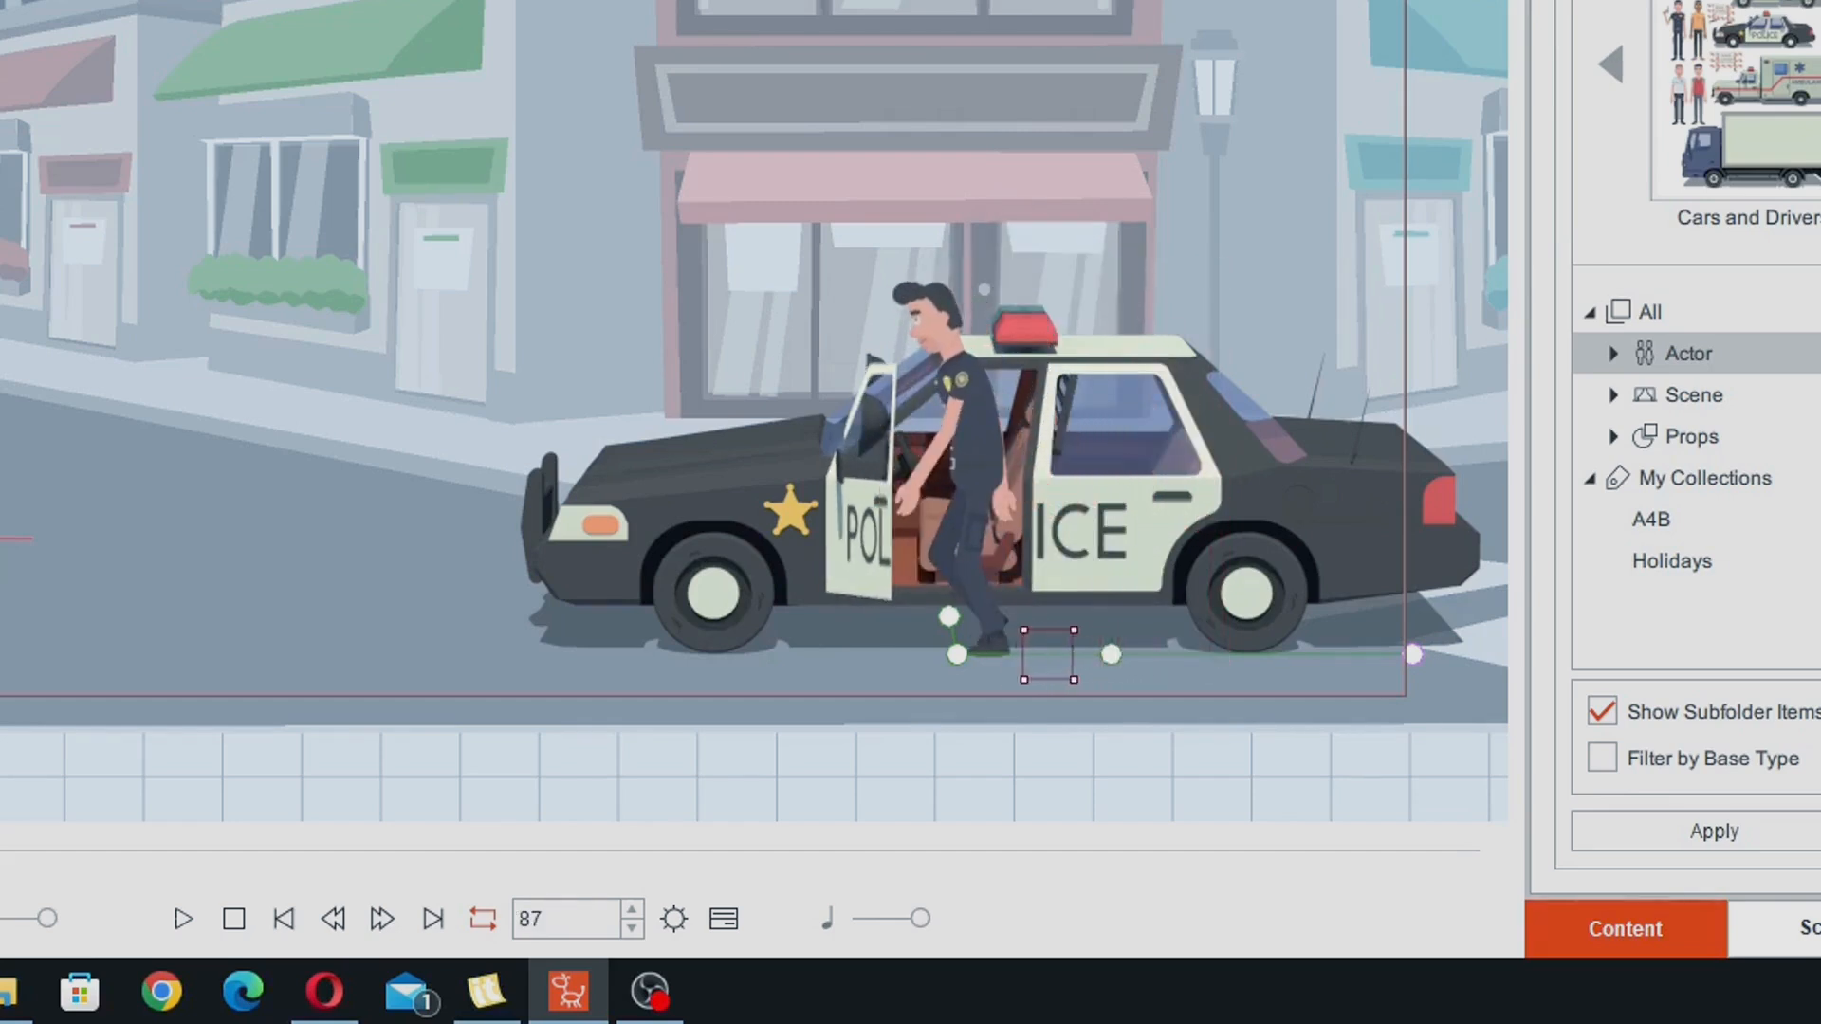
key("space")
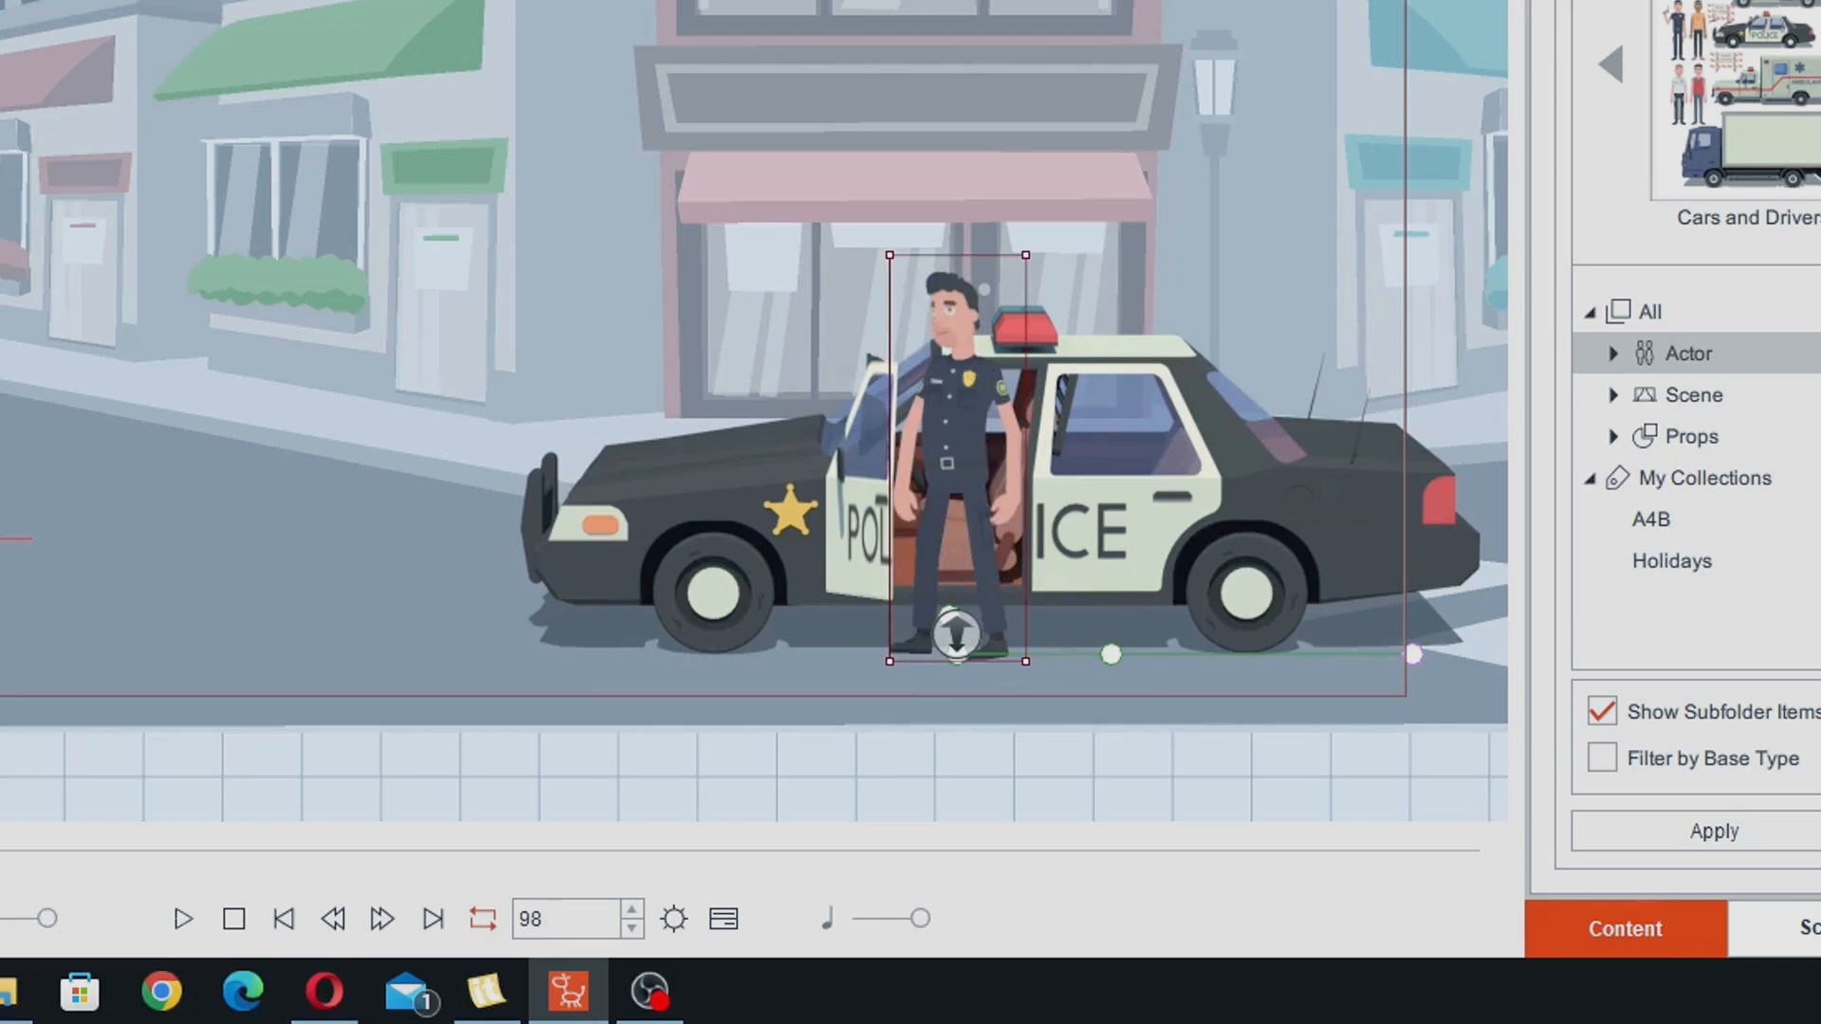
key("space")
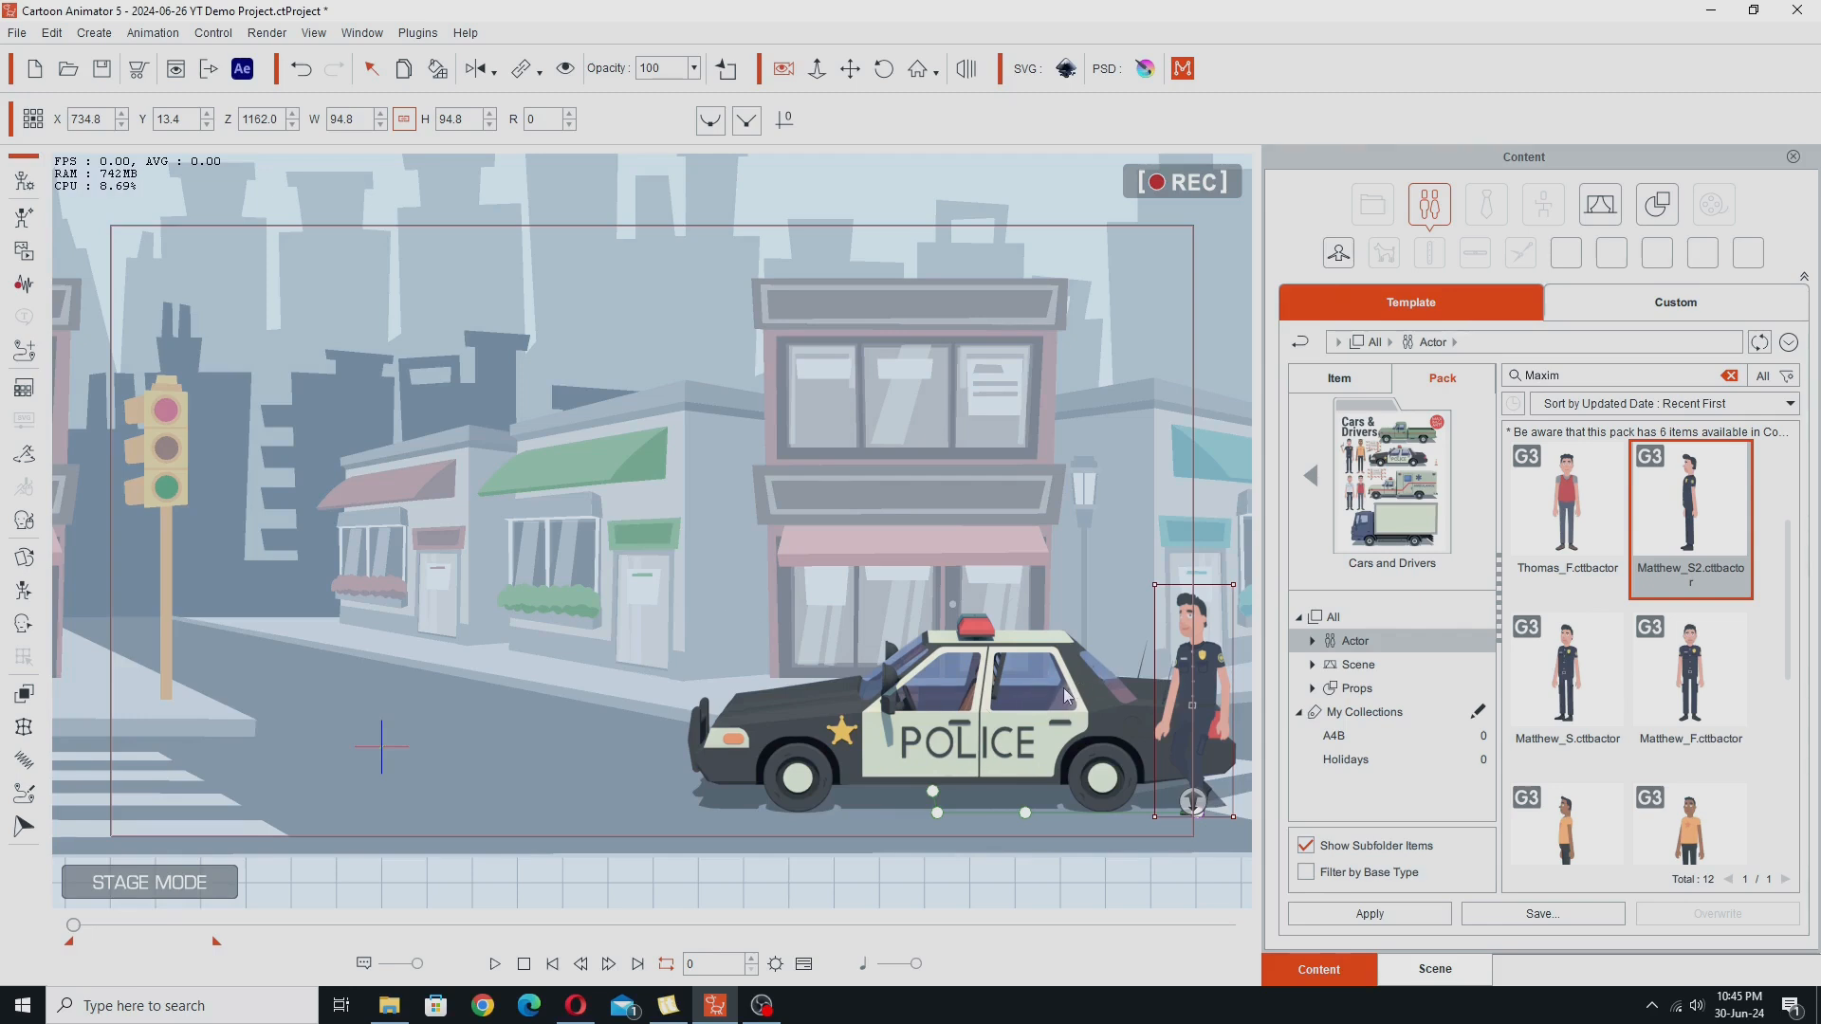
Step: Compare the scene without and with Matthew_S2 by toggling the actor's visibility and scrubbing to frame 57
key("F3")
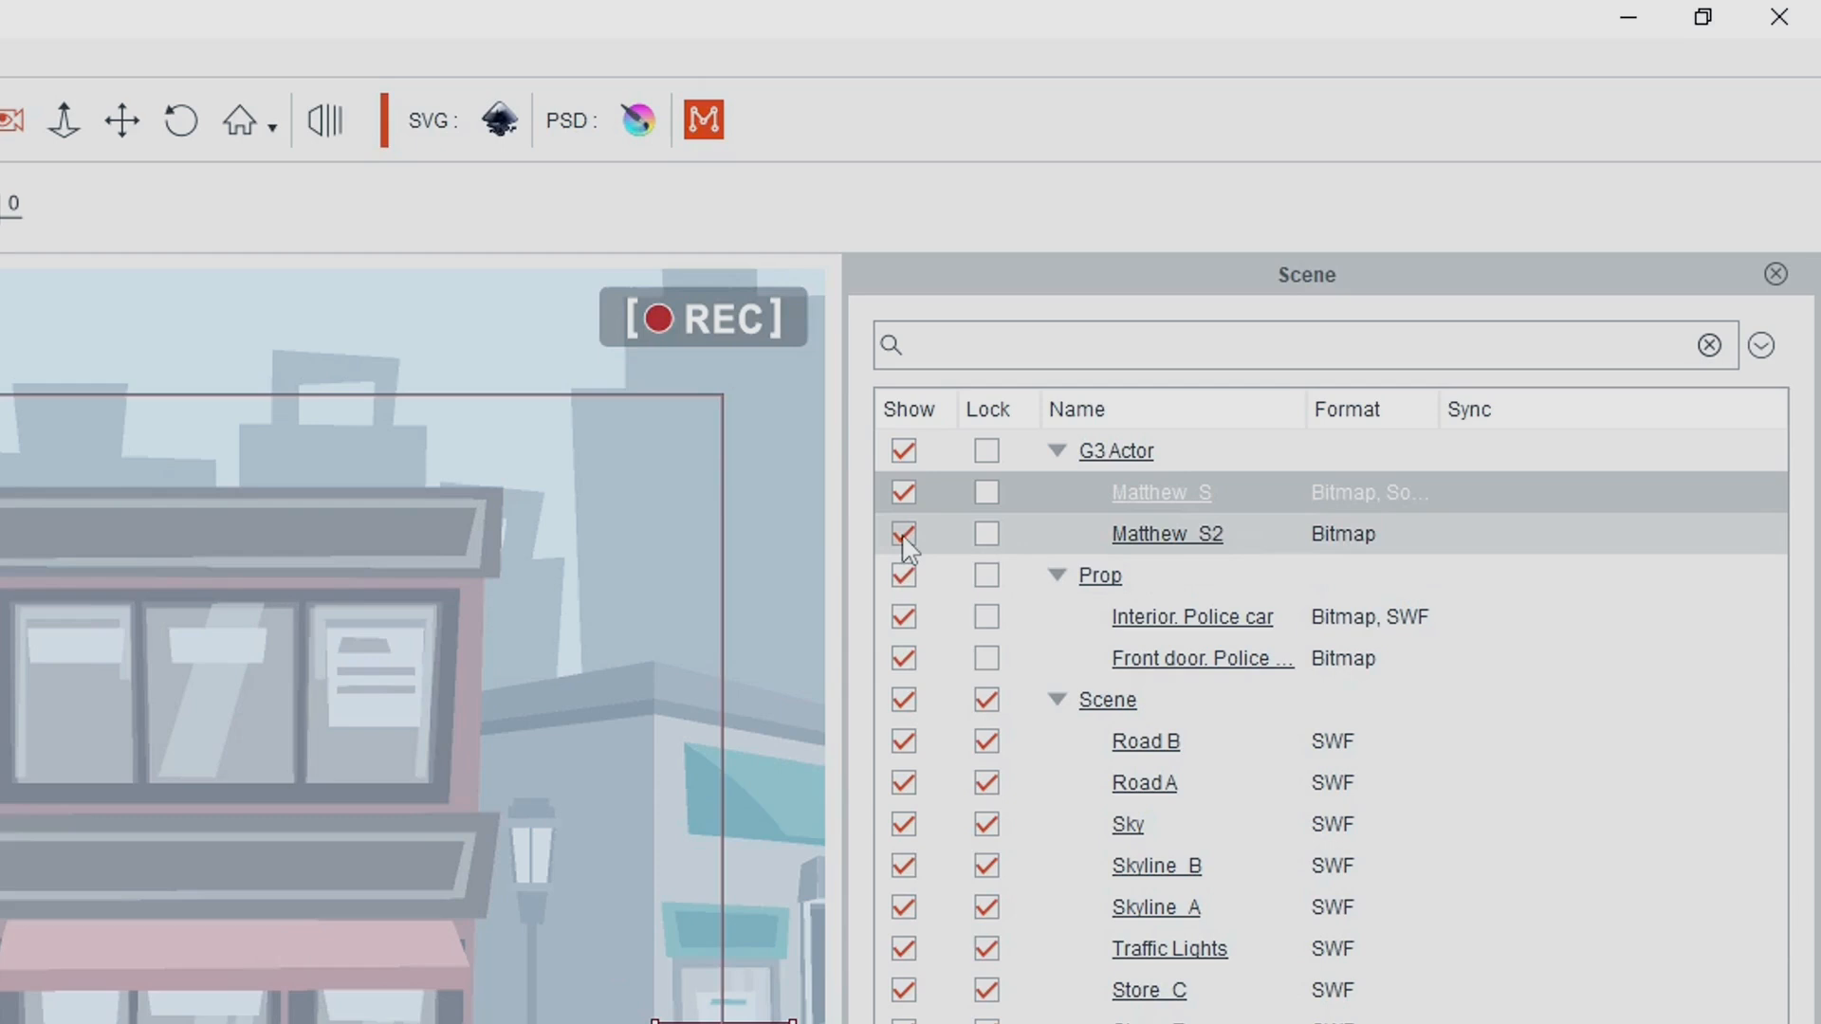
left_click(903, 536)
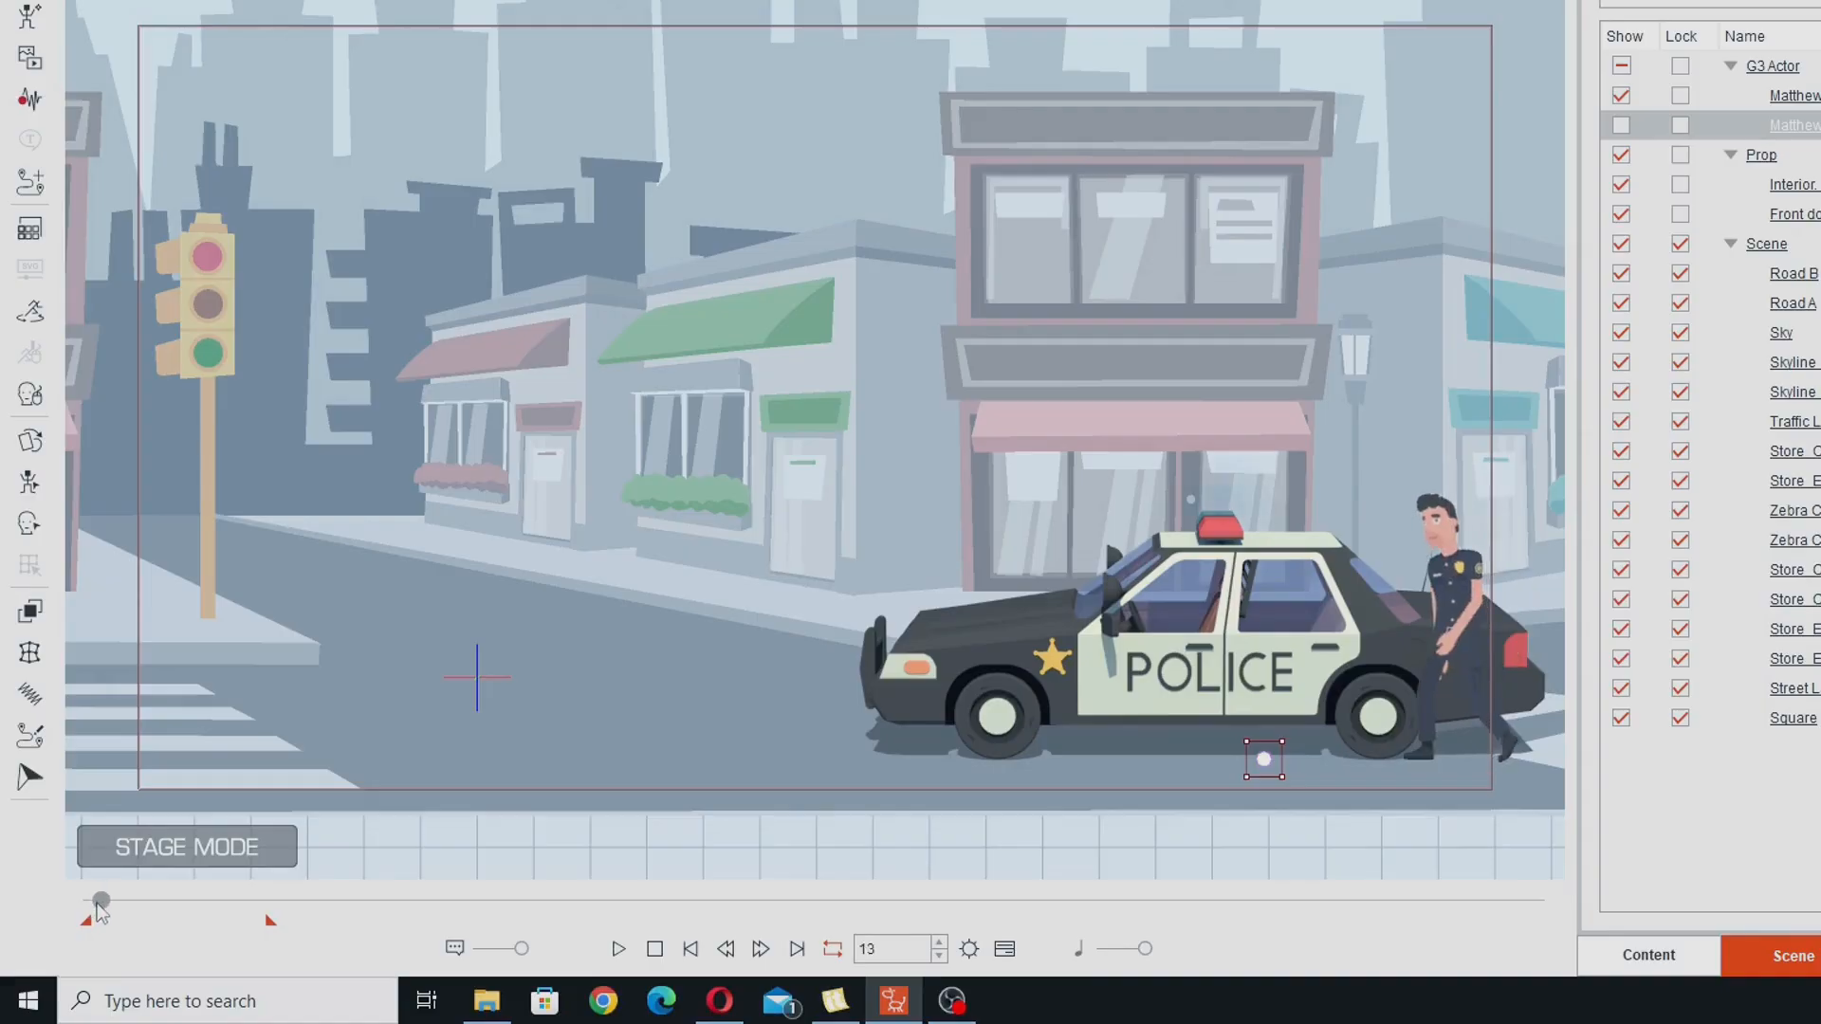
left_click_drag(113, 916, 133, 926)
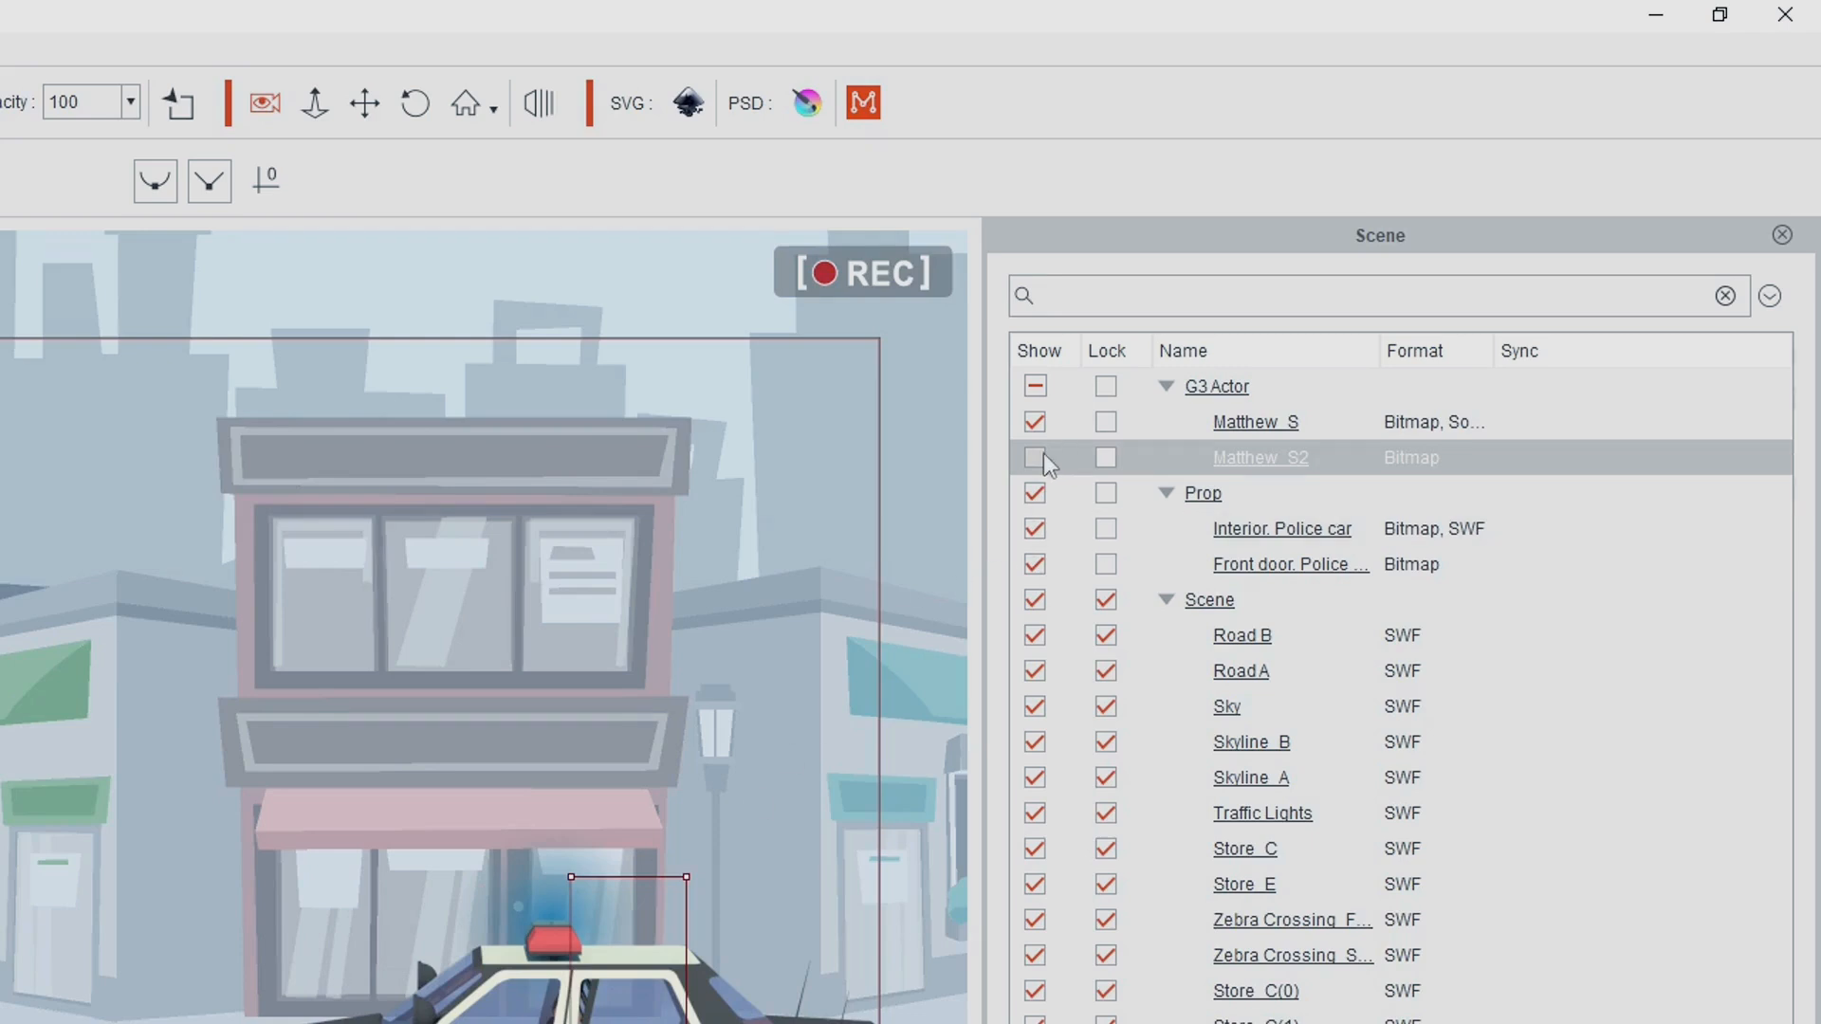
left_click(1034, 463)
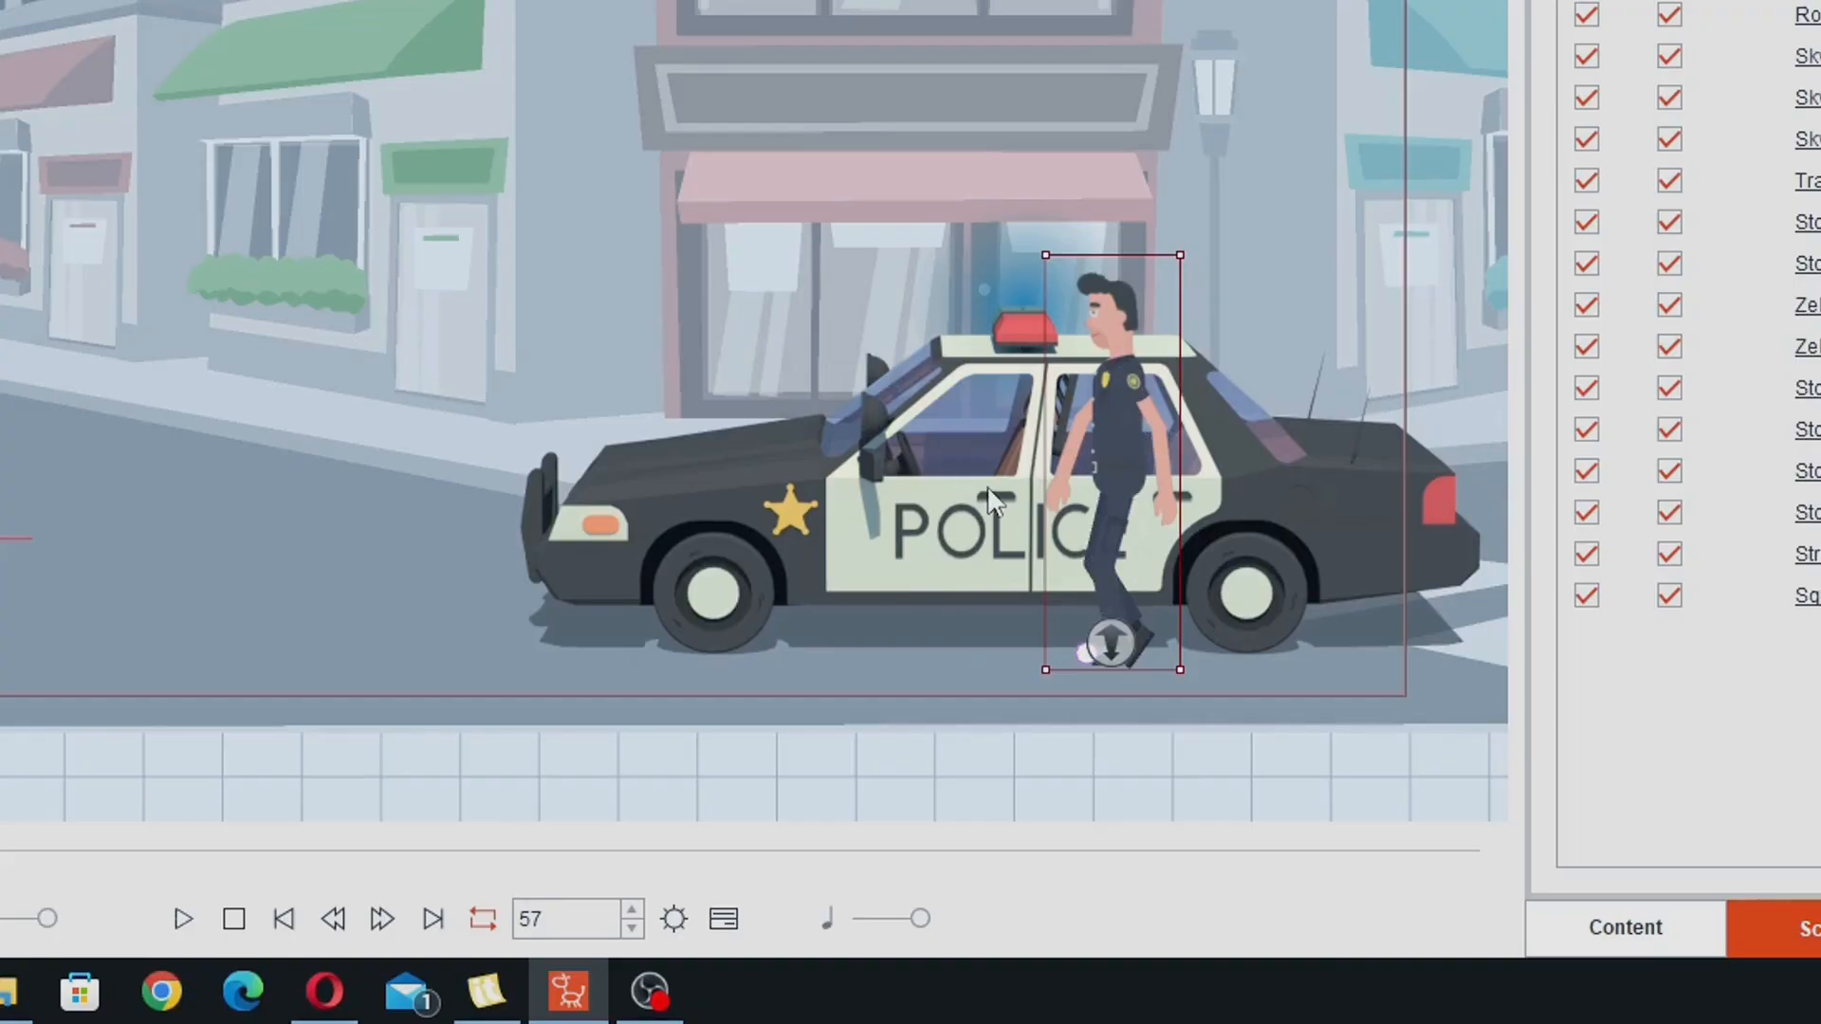
Step: Show Matthew_S2's tracks in the timeline and compare the actor swap between frames 56 and 57
left_click(721, 920)
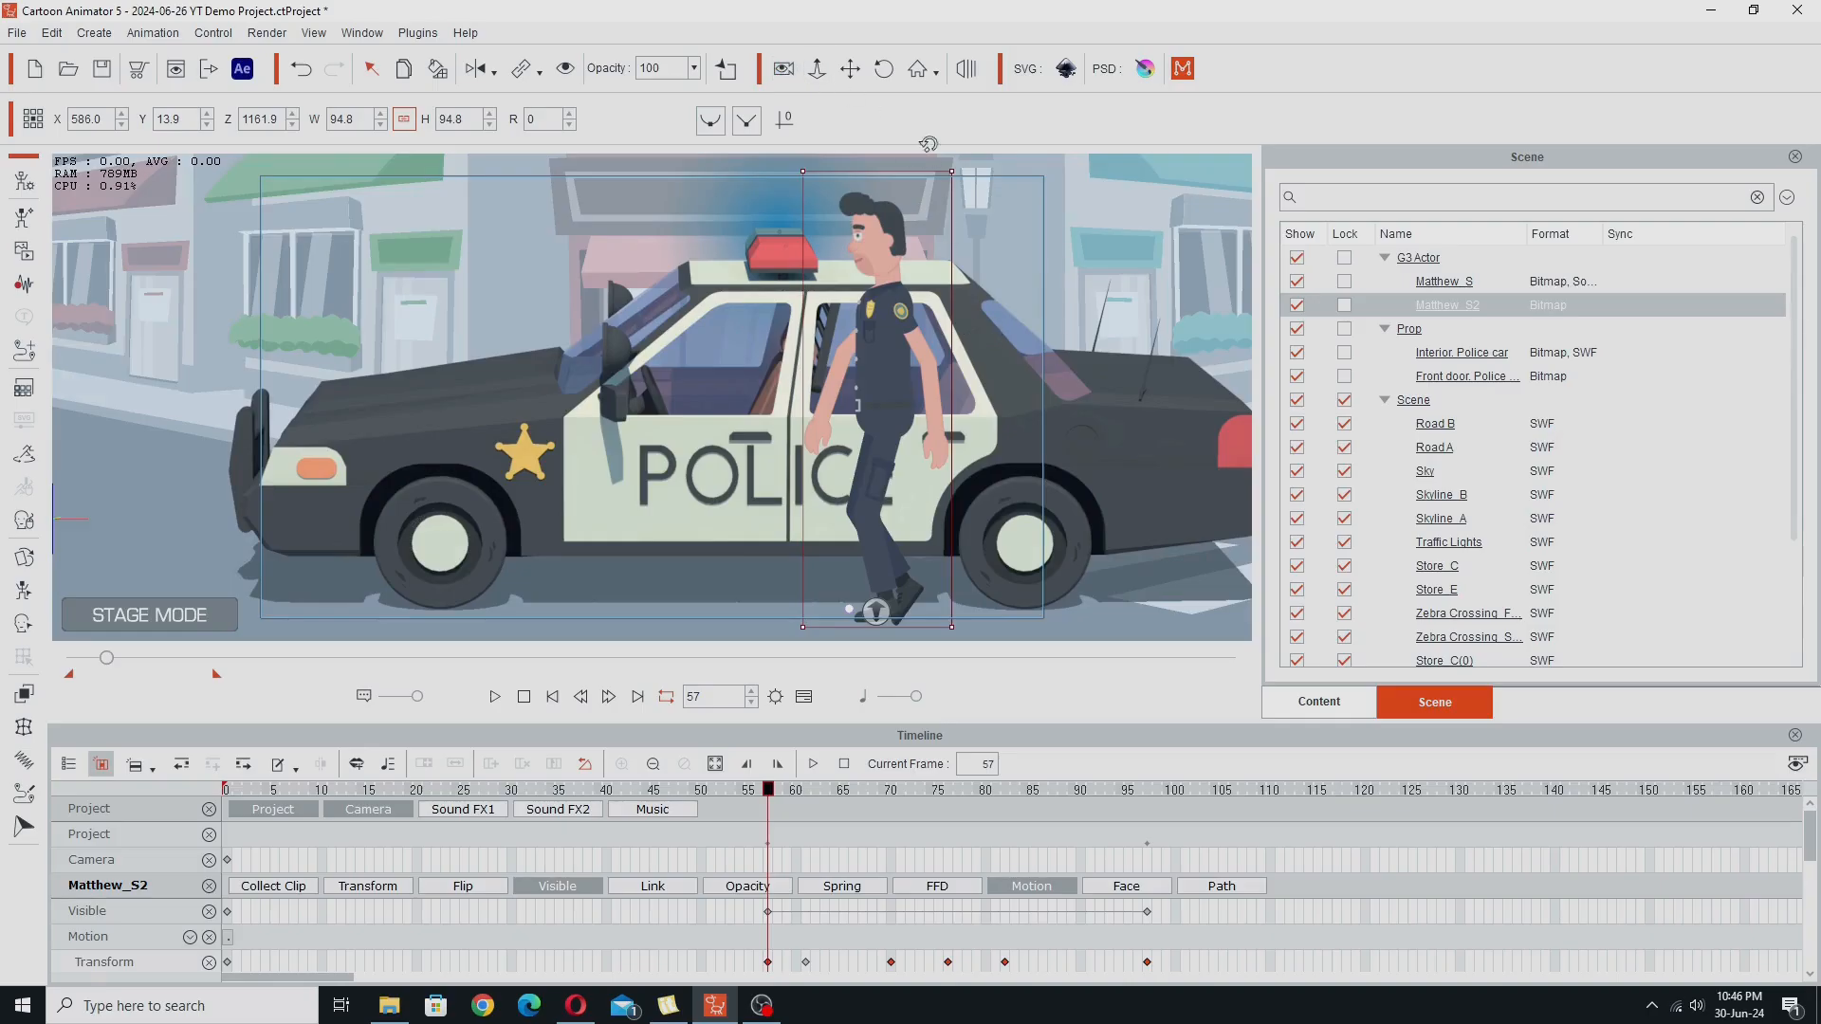
left_click(960, 348)
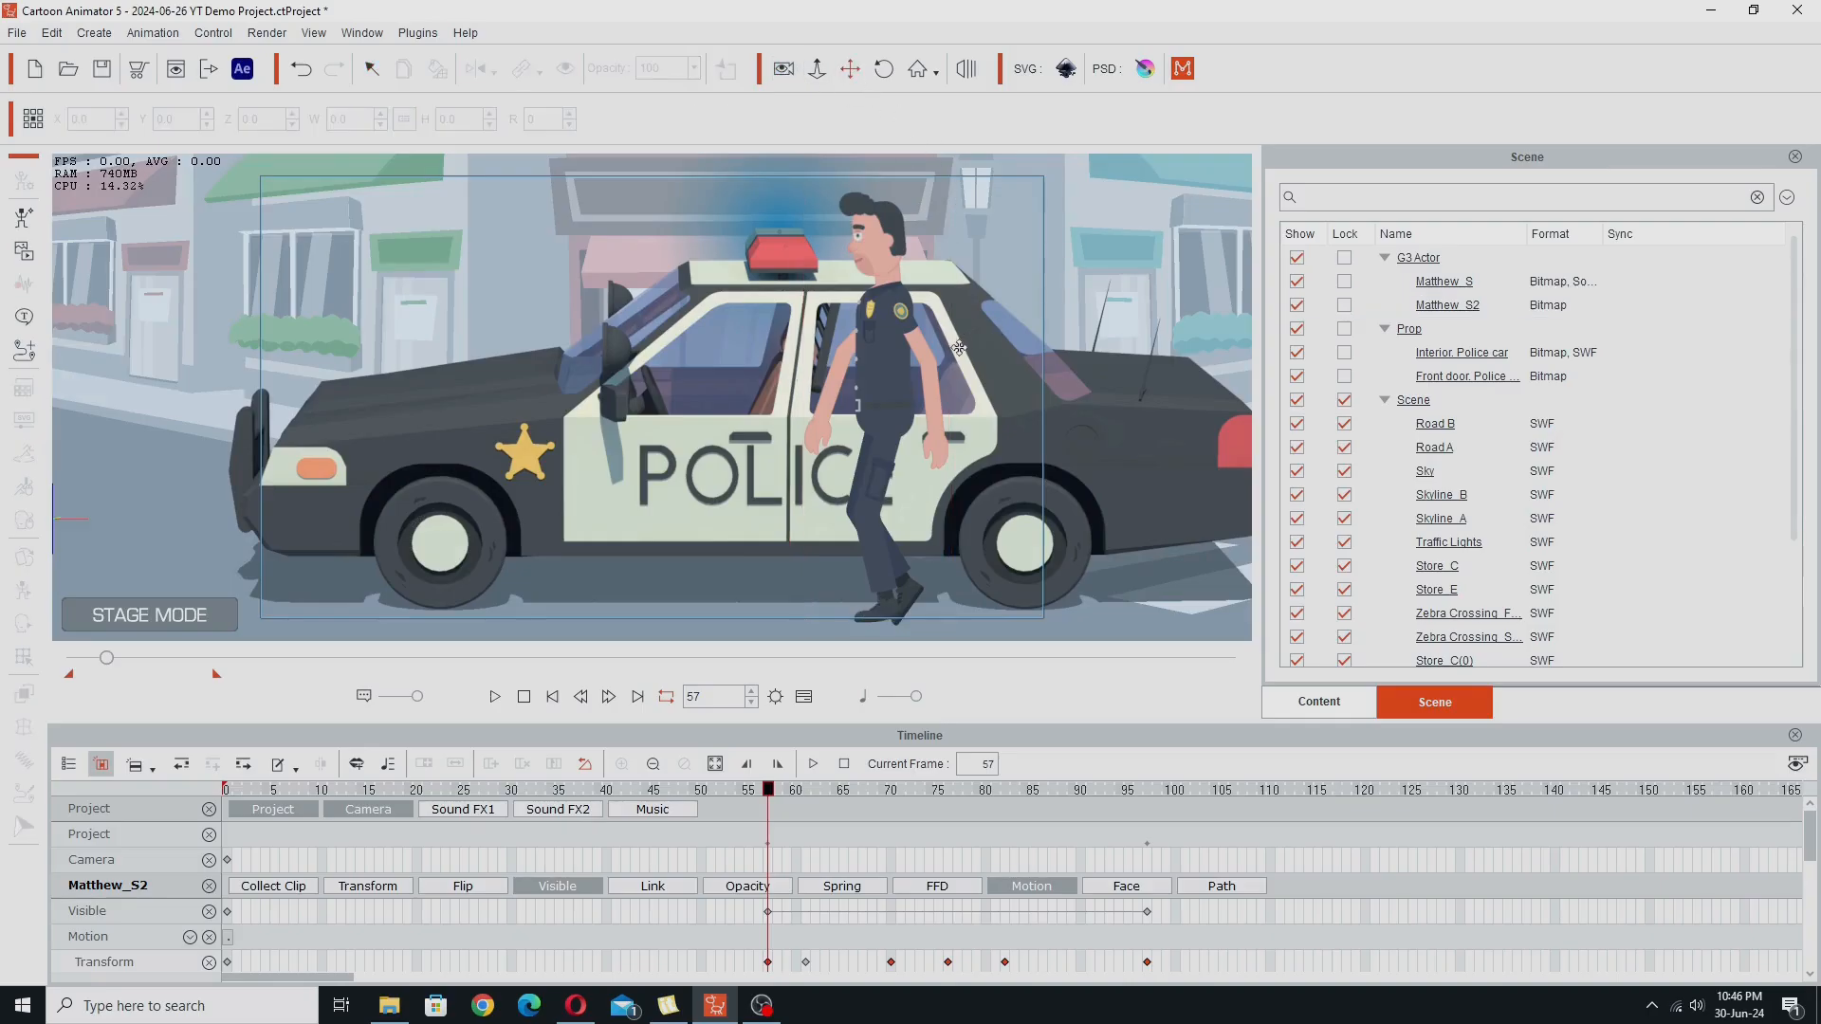
left_click_drag(768, 791, 761, 792)
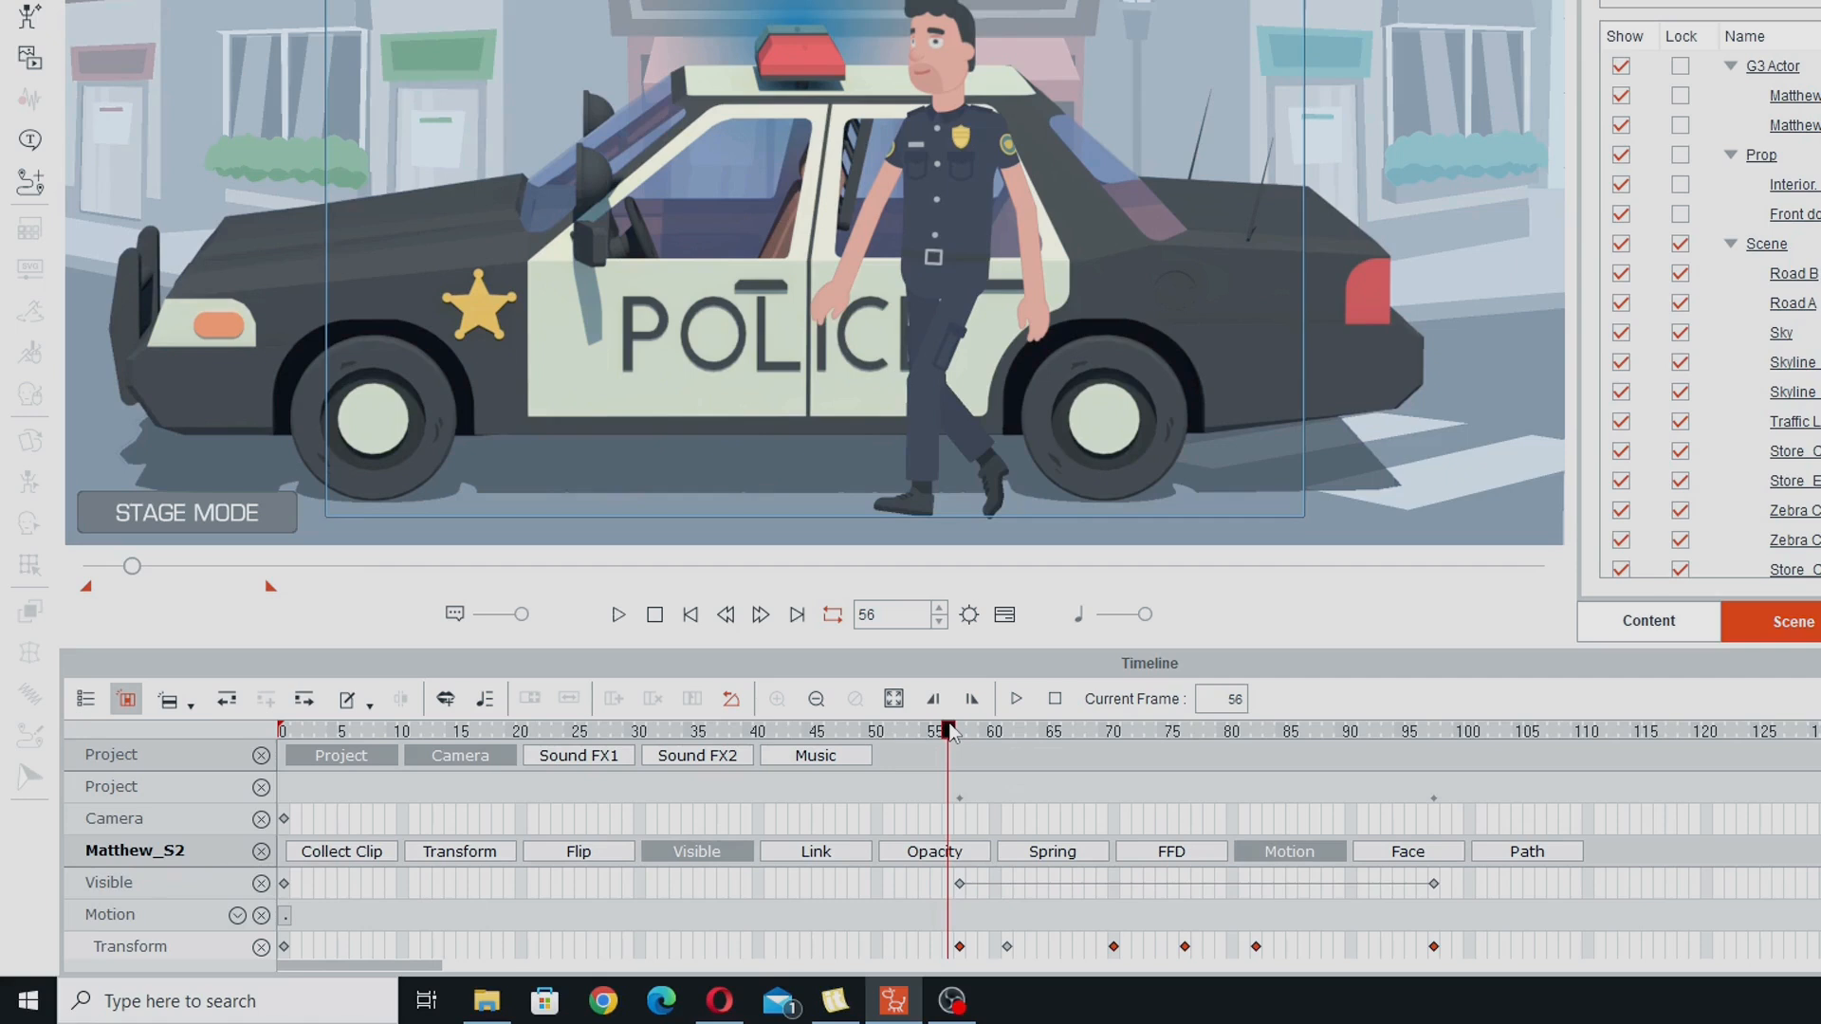
left_click_drag(951, 732, 961, 733)
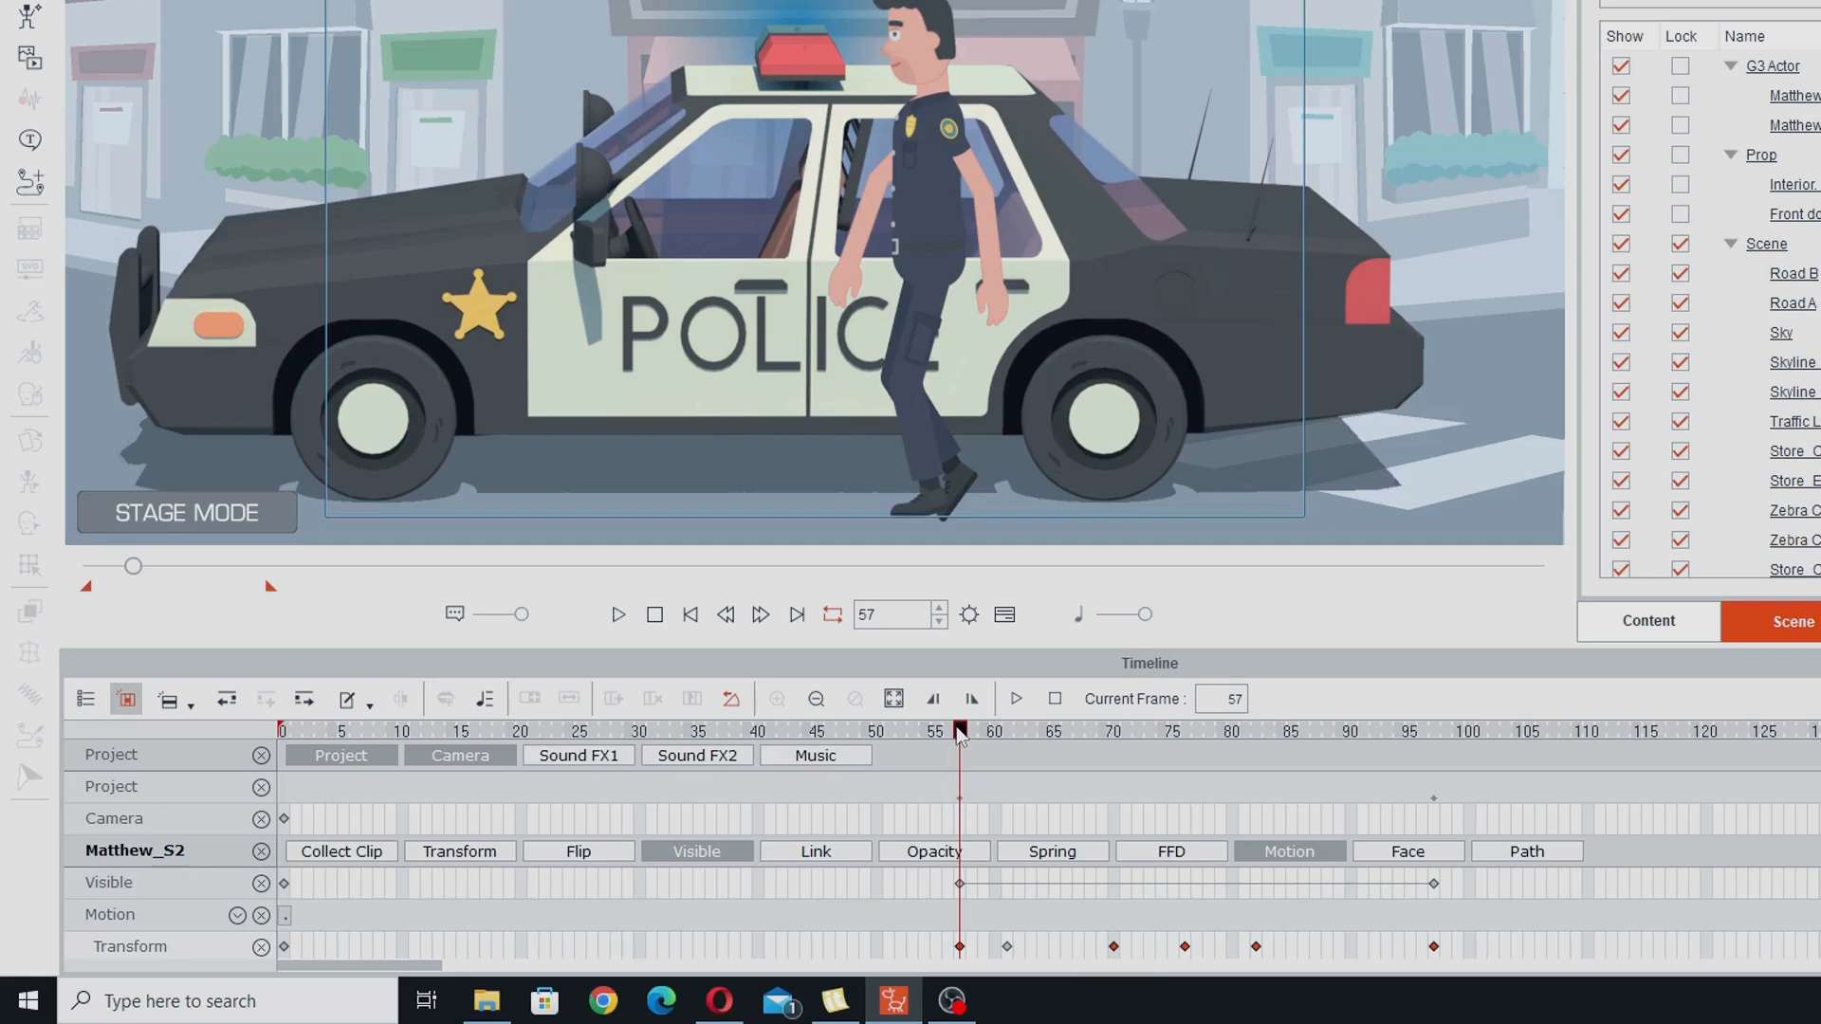
Step: Scrub to frame 65 and examine Matthew_S2's transform and body-part keyframe tracks
left_click_drag(959, 733, 1058, 778)
scroll(942, 848, "down", 4)
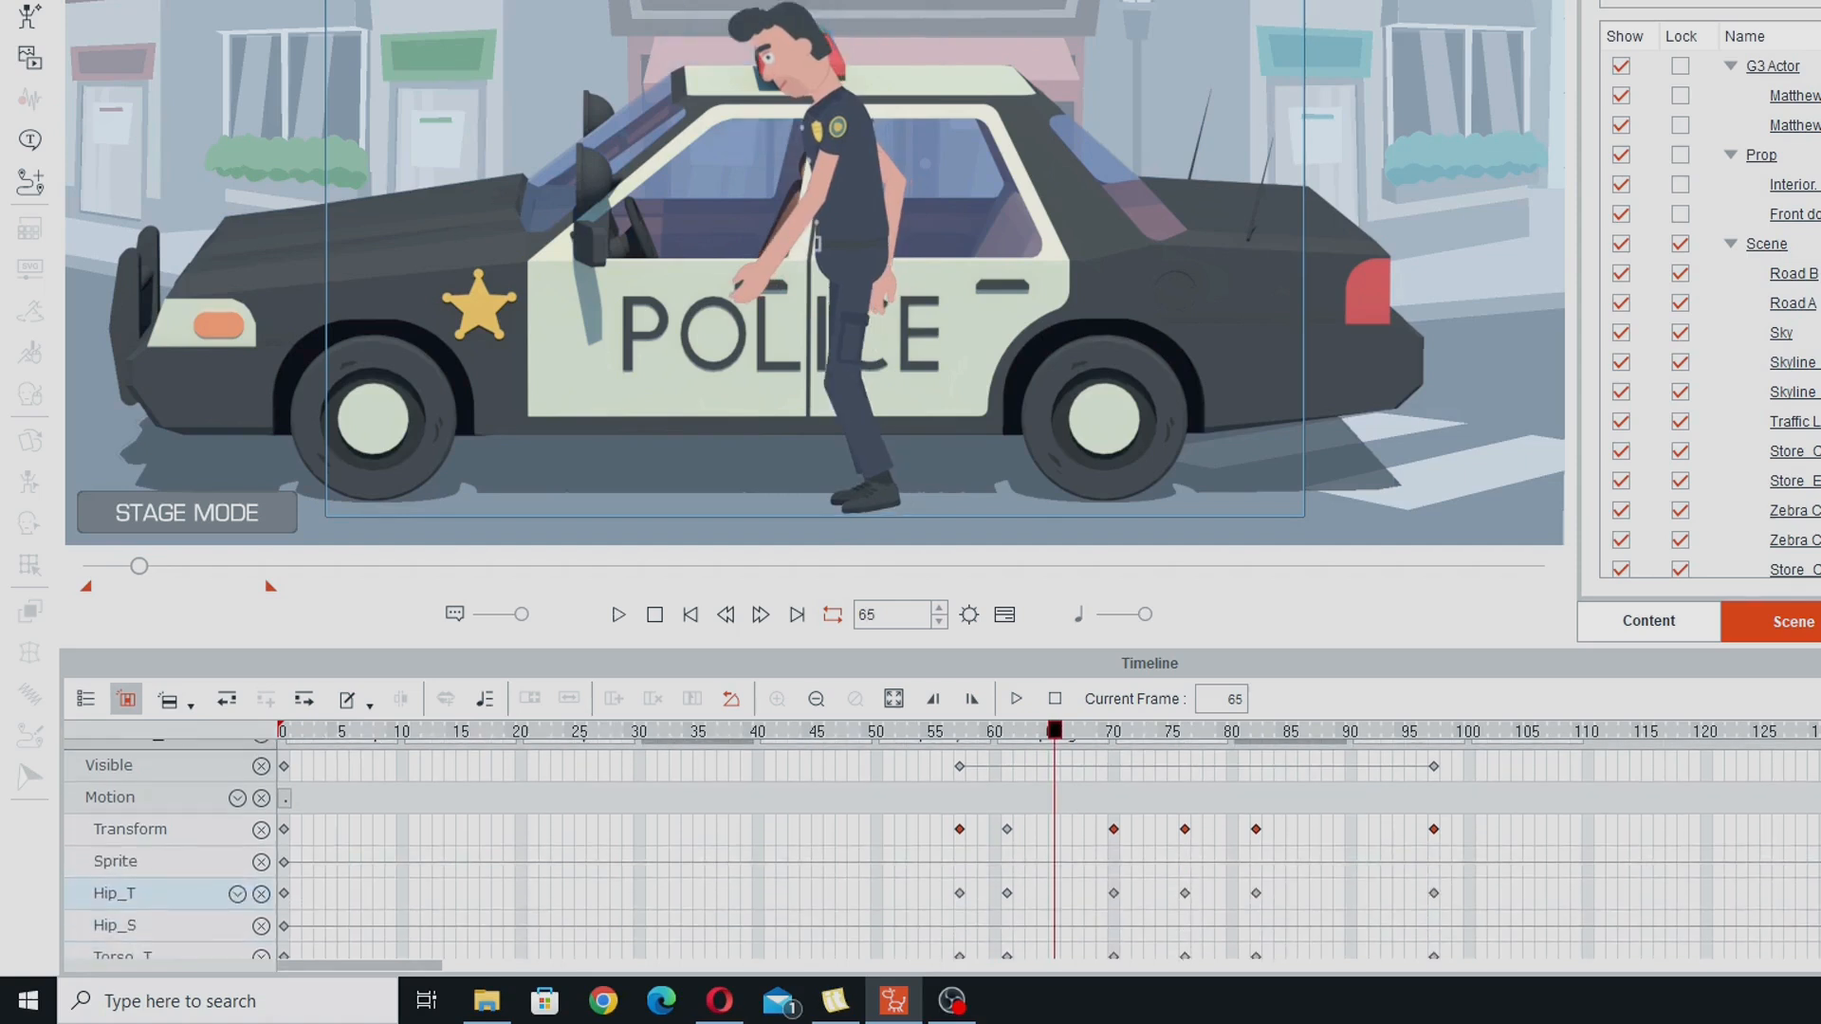
scroll(942, 848, "down", 2)
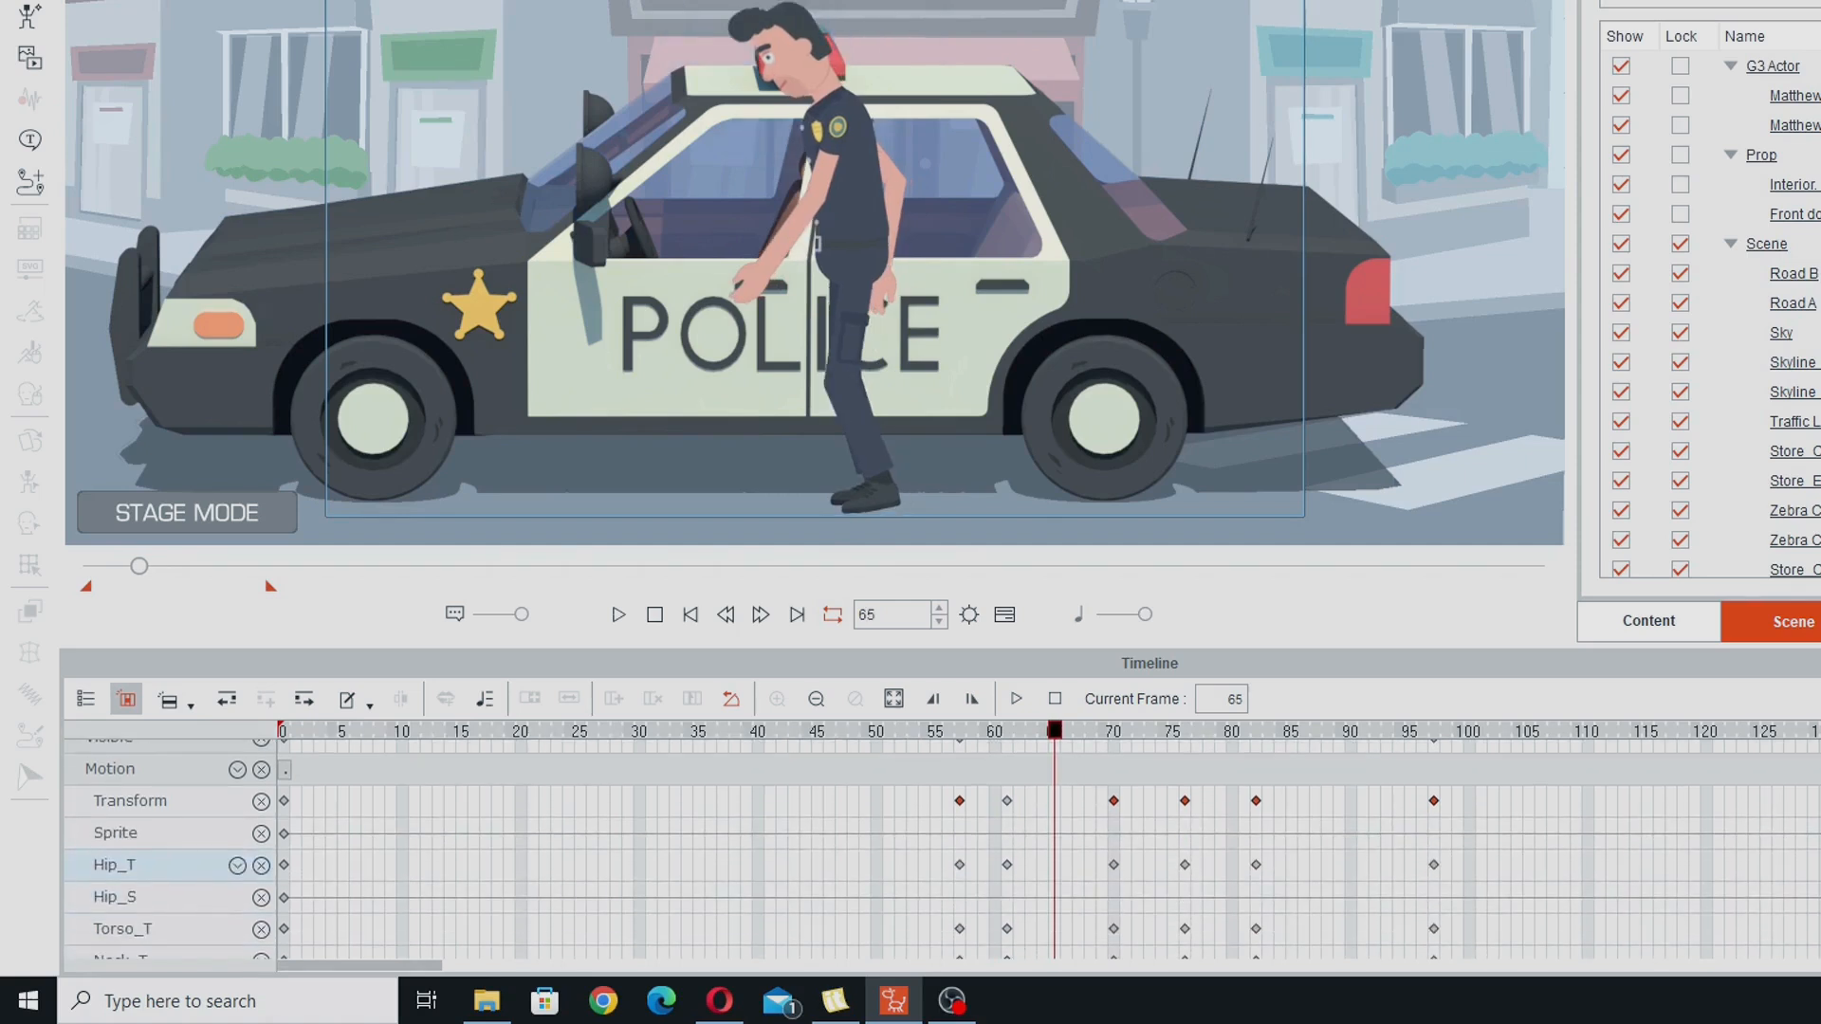
scroll(941, 848, "down", 2)
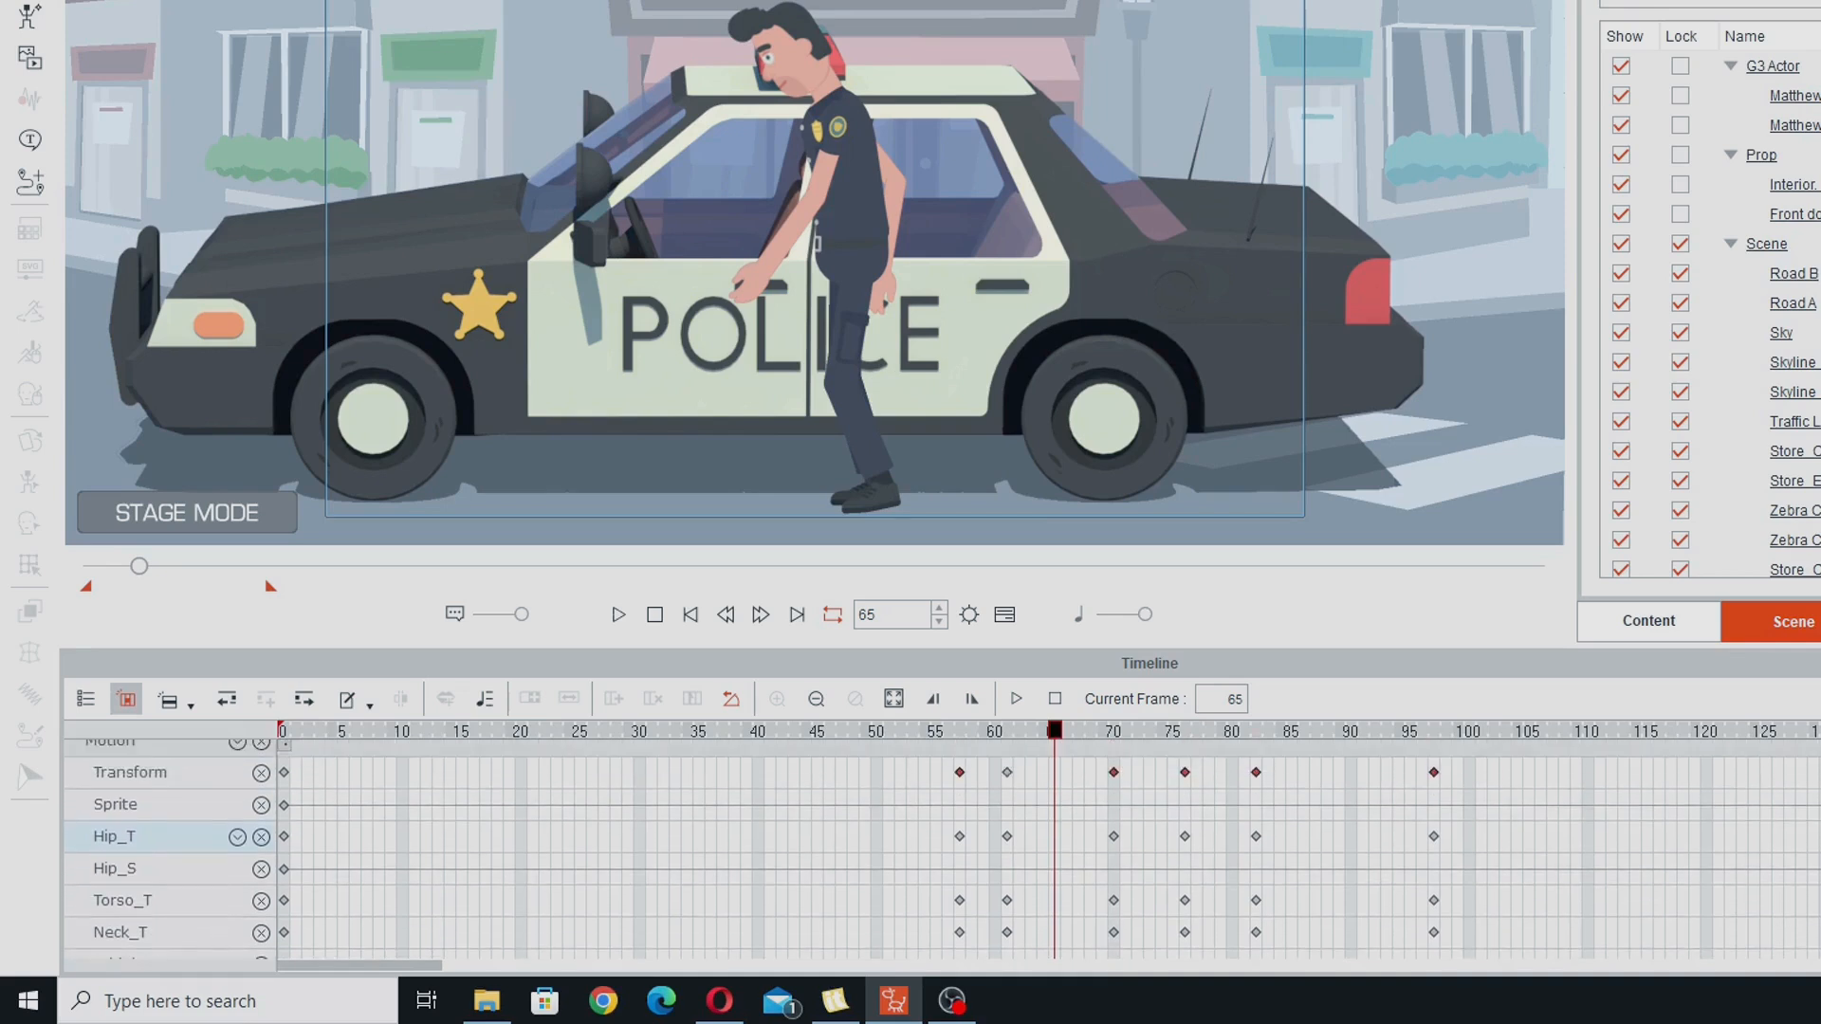
scroll(1195, 827, "down", 3)
scroll(1195, 827, "up", 8)
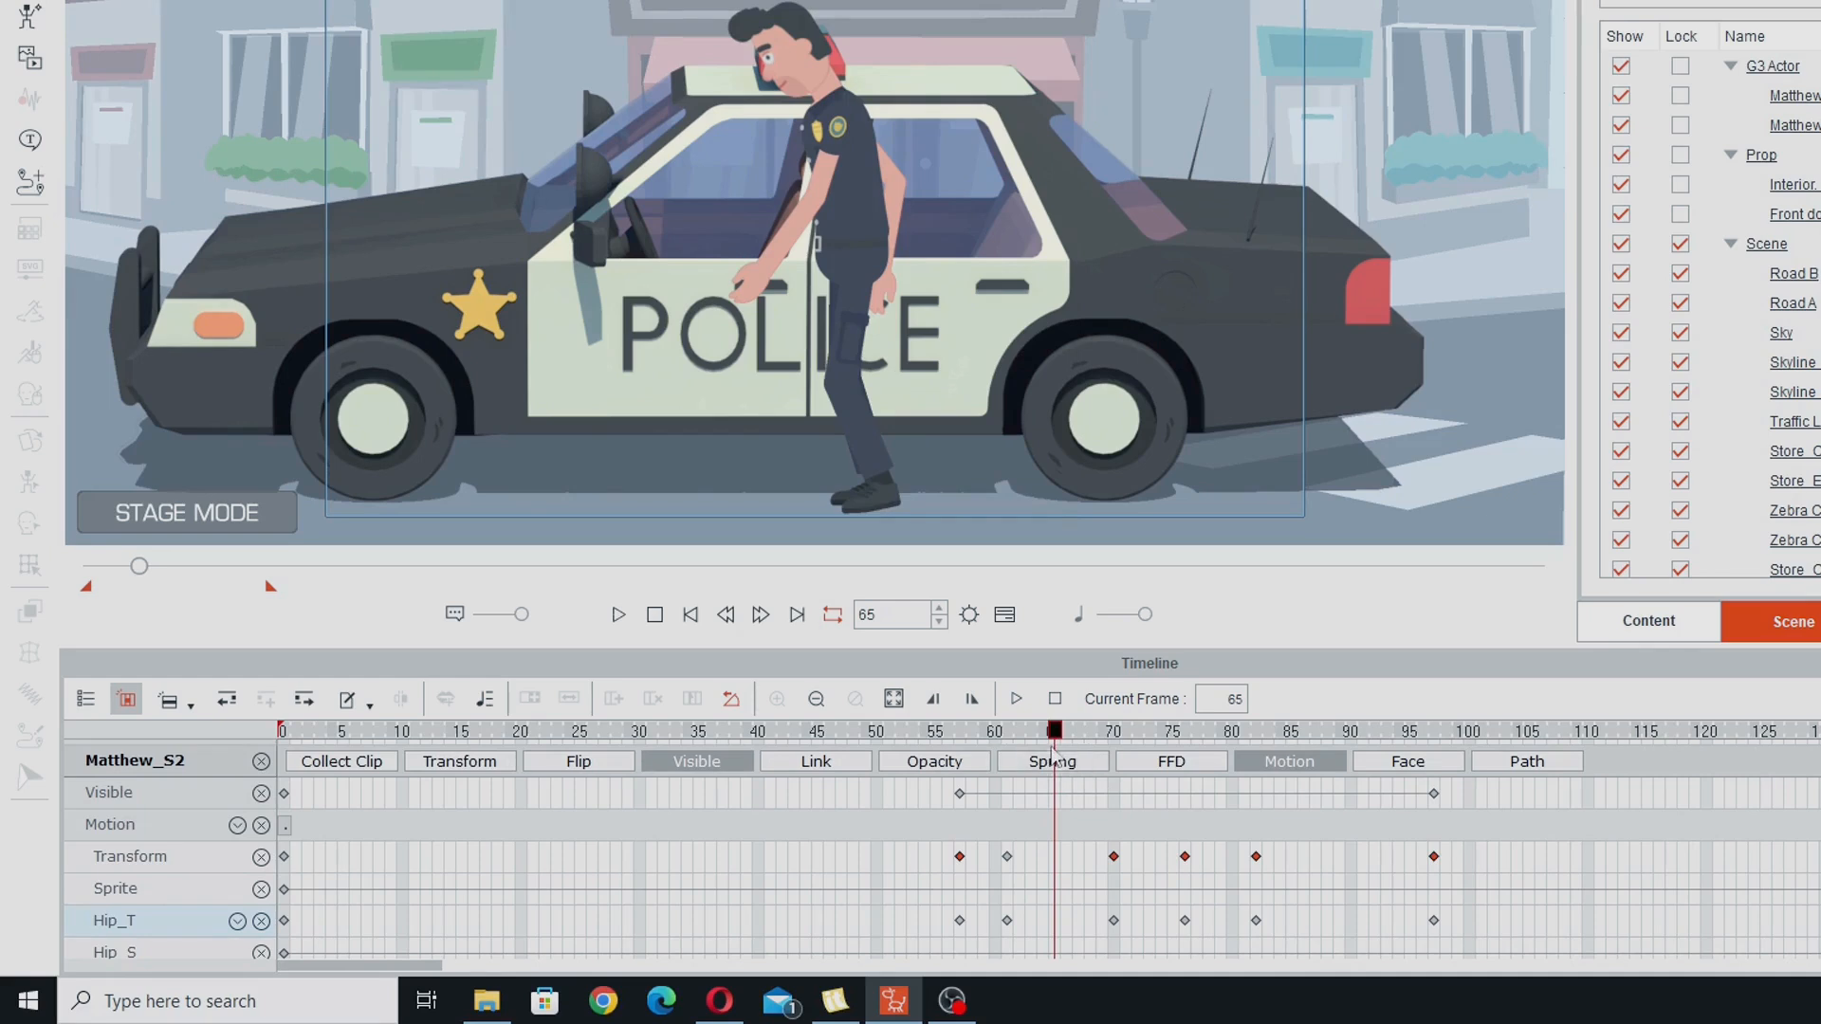
Step: Scrub through frames 72, 82, 96 and 97 and onward to examine the door-opening poses and the swap back to Matthew_S
left_click_drag(1053, 735, 1141, 785)
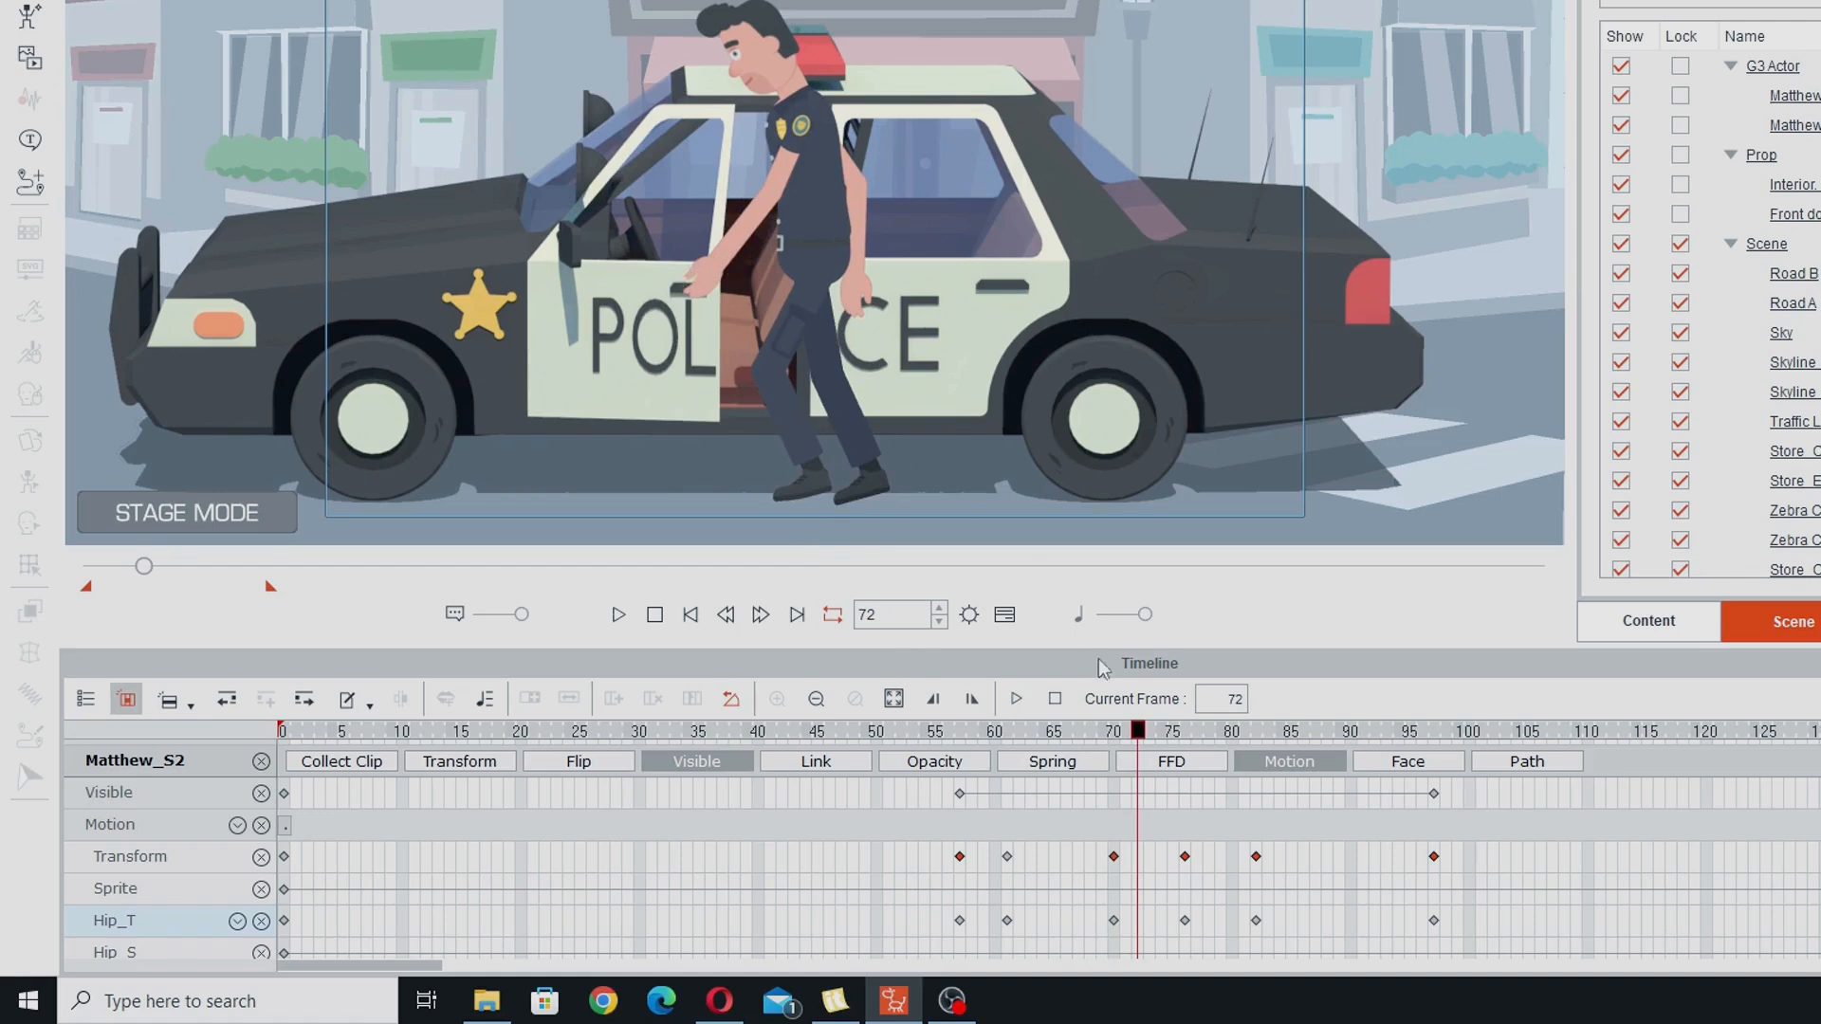
left_click_drag(1144, 736, 1255, 874)
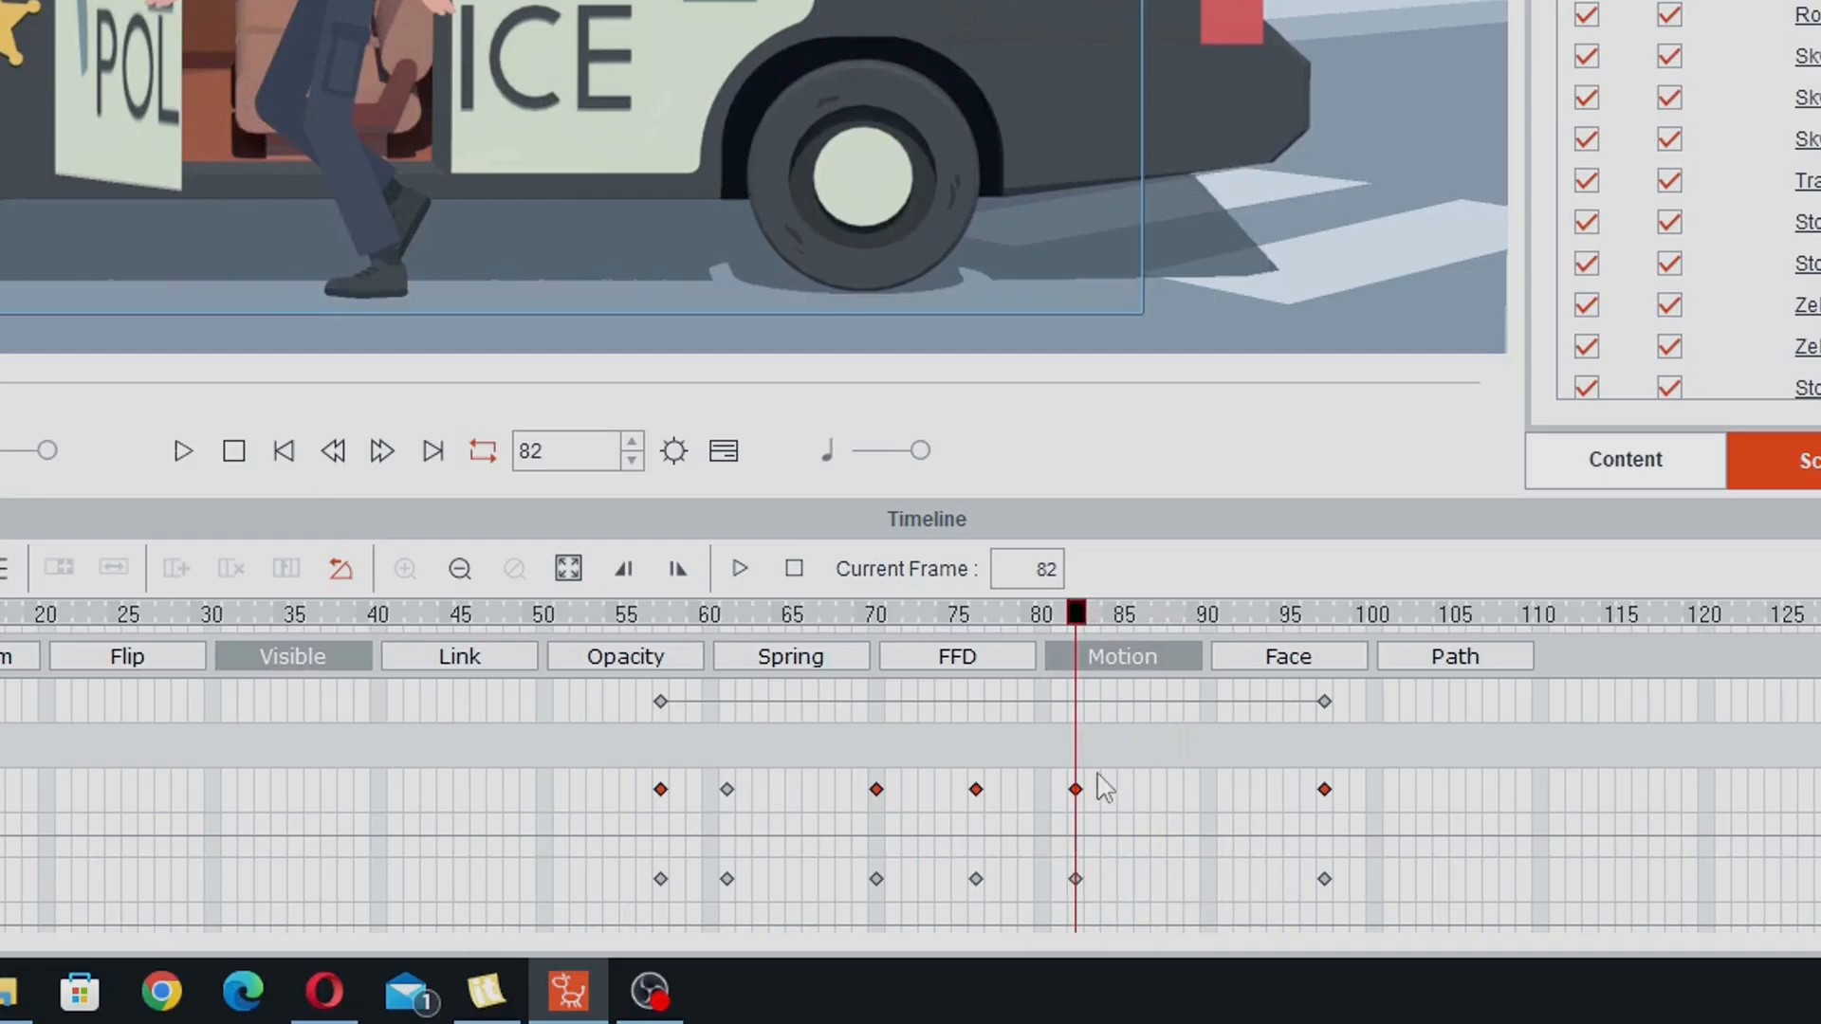
left_click_drag(1084, 626, 1313, 688)
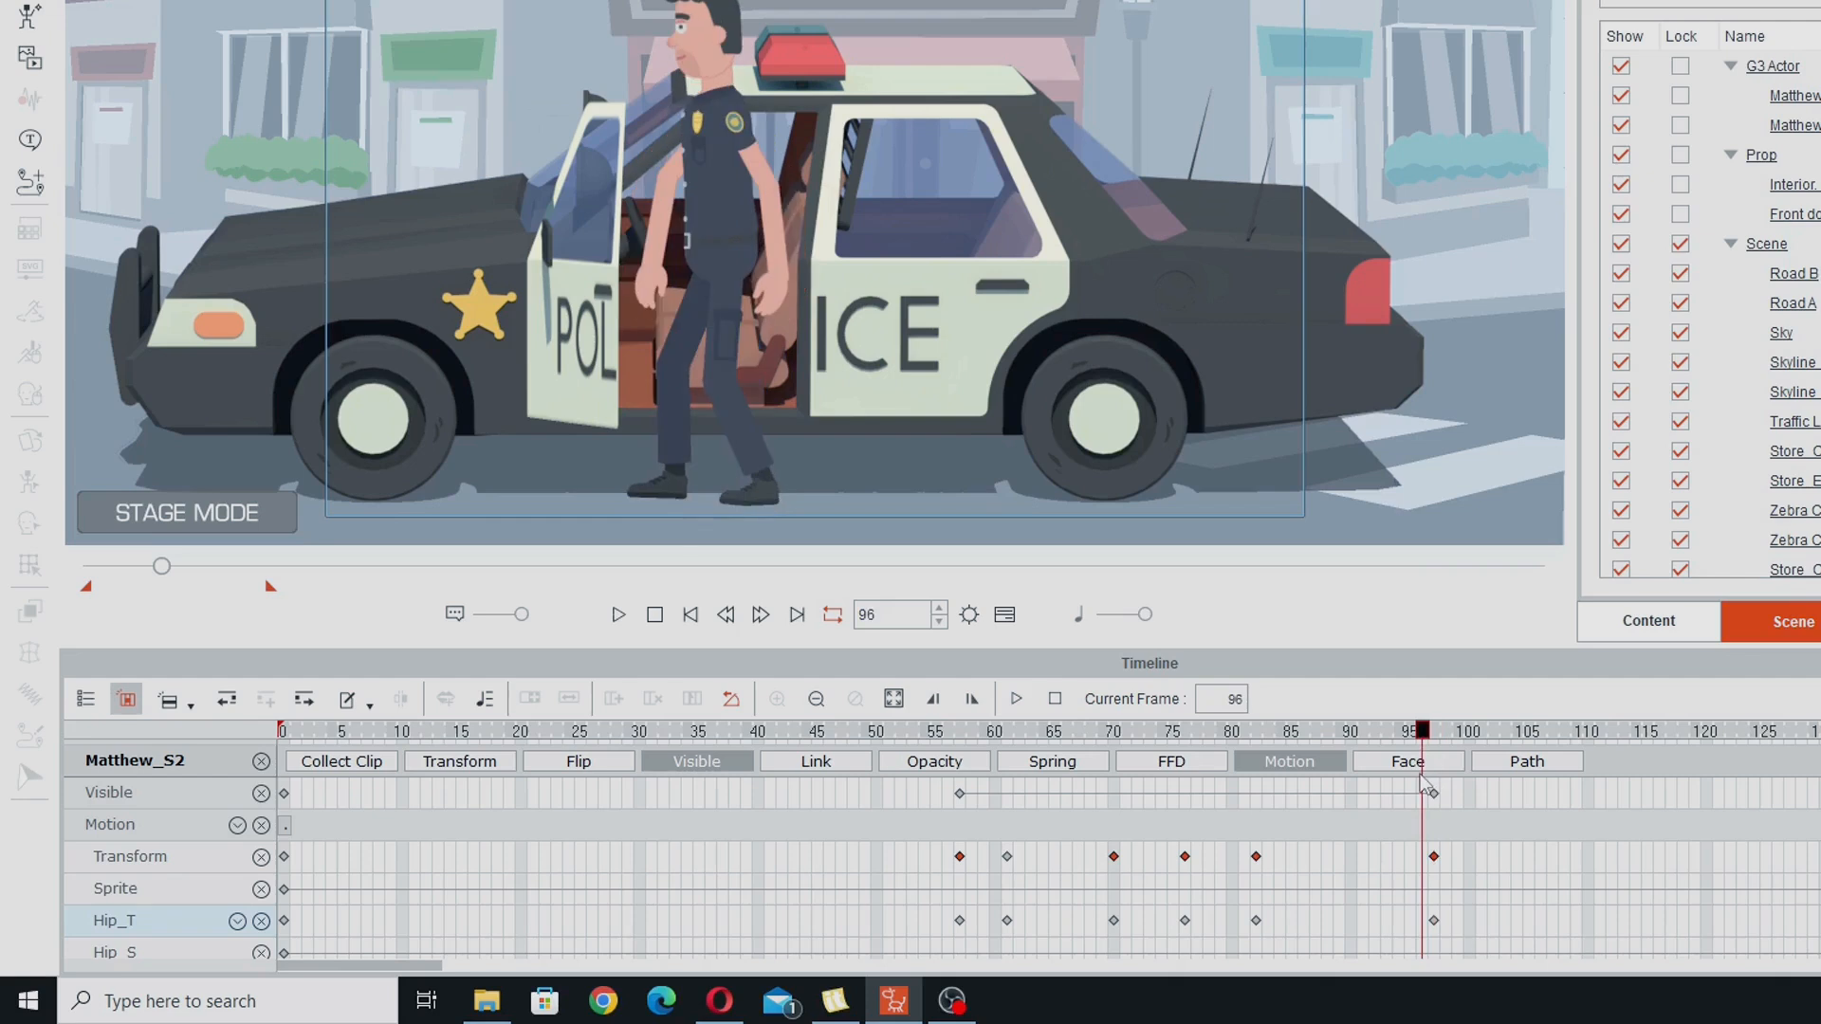
left_click_drag(1430, 783, 1434, 786)
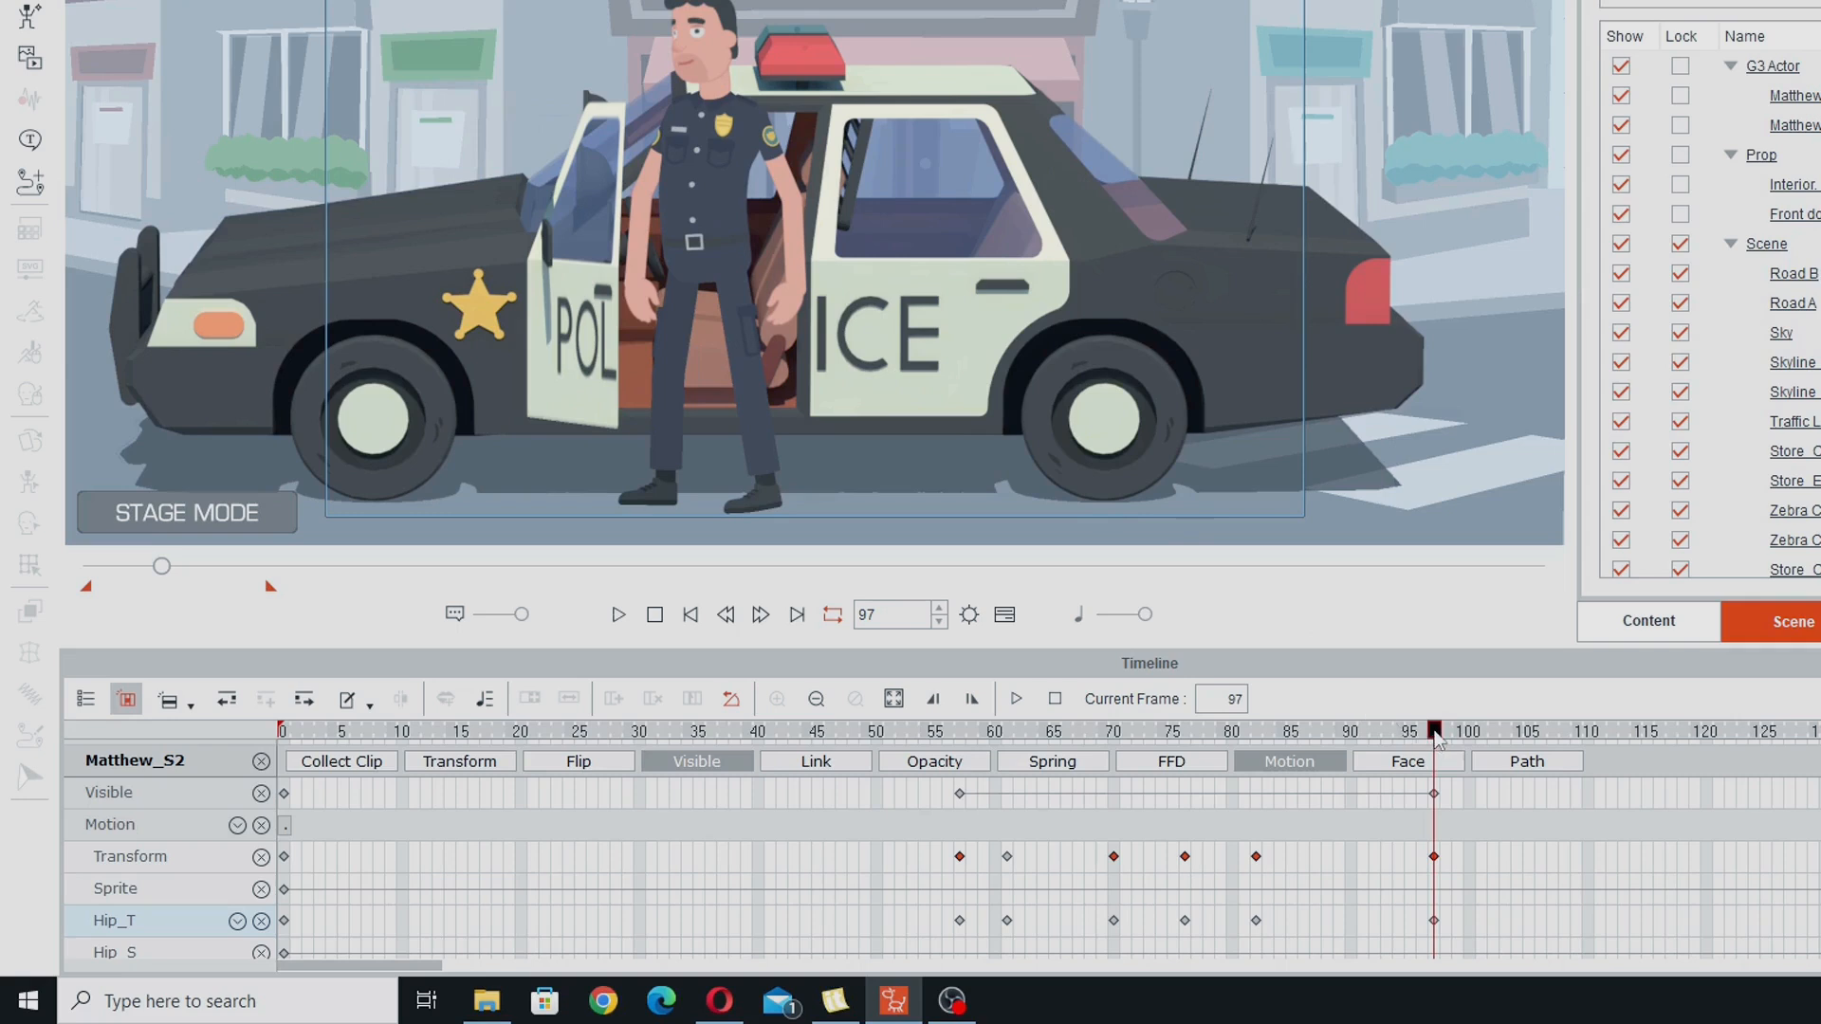
left_click_drag(1437, 738, 1797, 795)
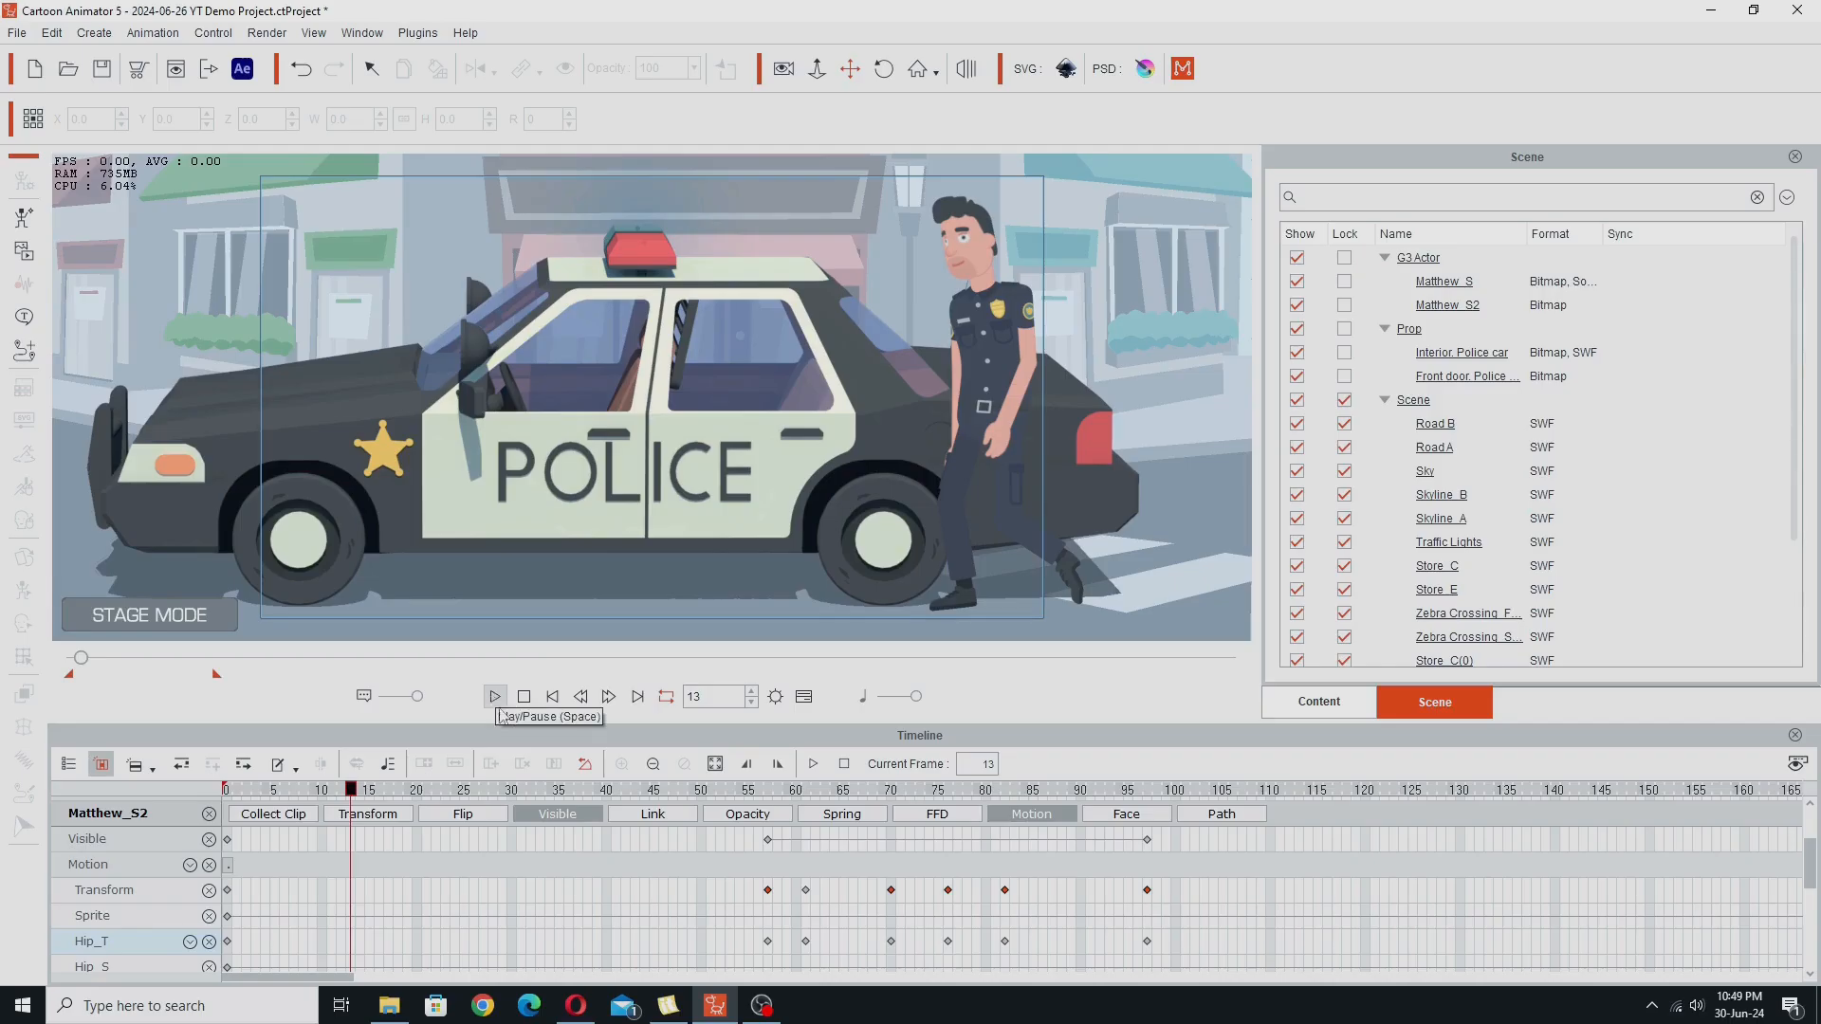
Step: Replay the animation from the start, stop it, and browse the actor templates of the Cars and Drivers pack
left_click(524, 696)
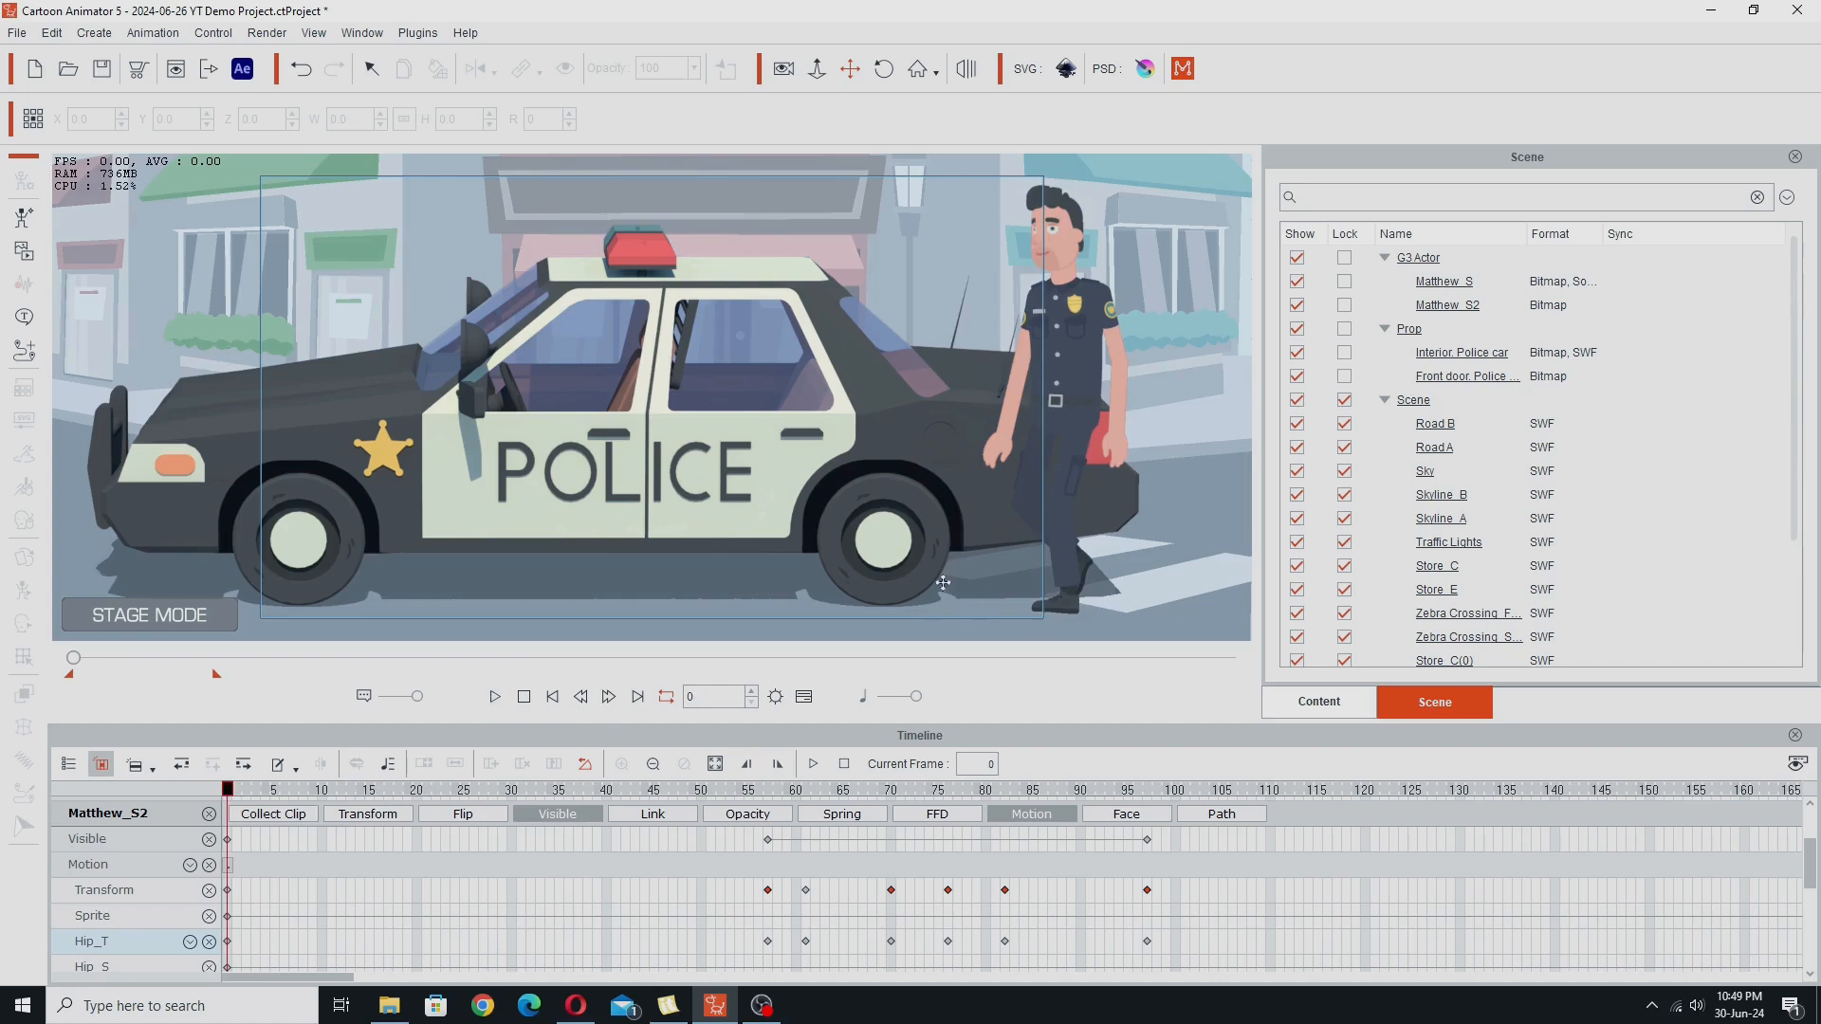
left_click(494, 700)
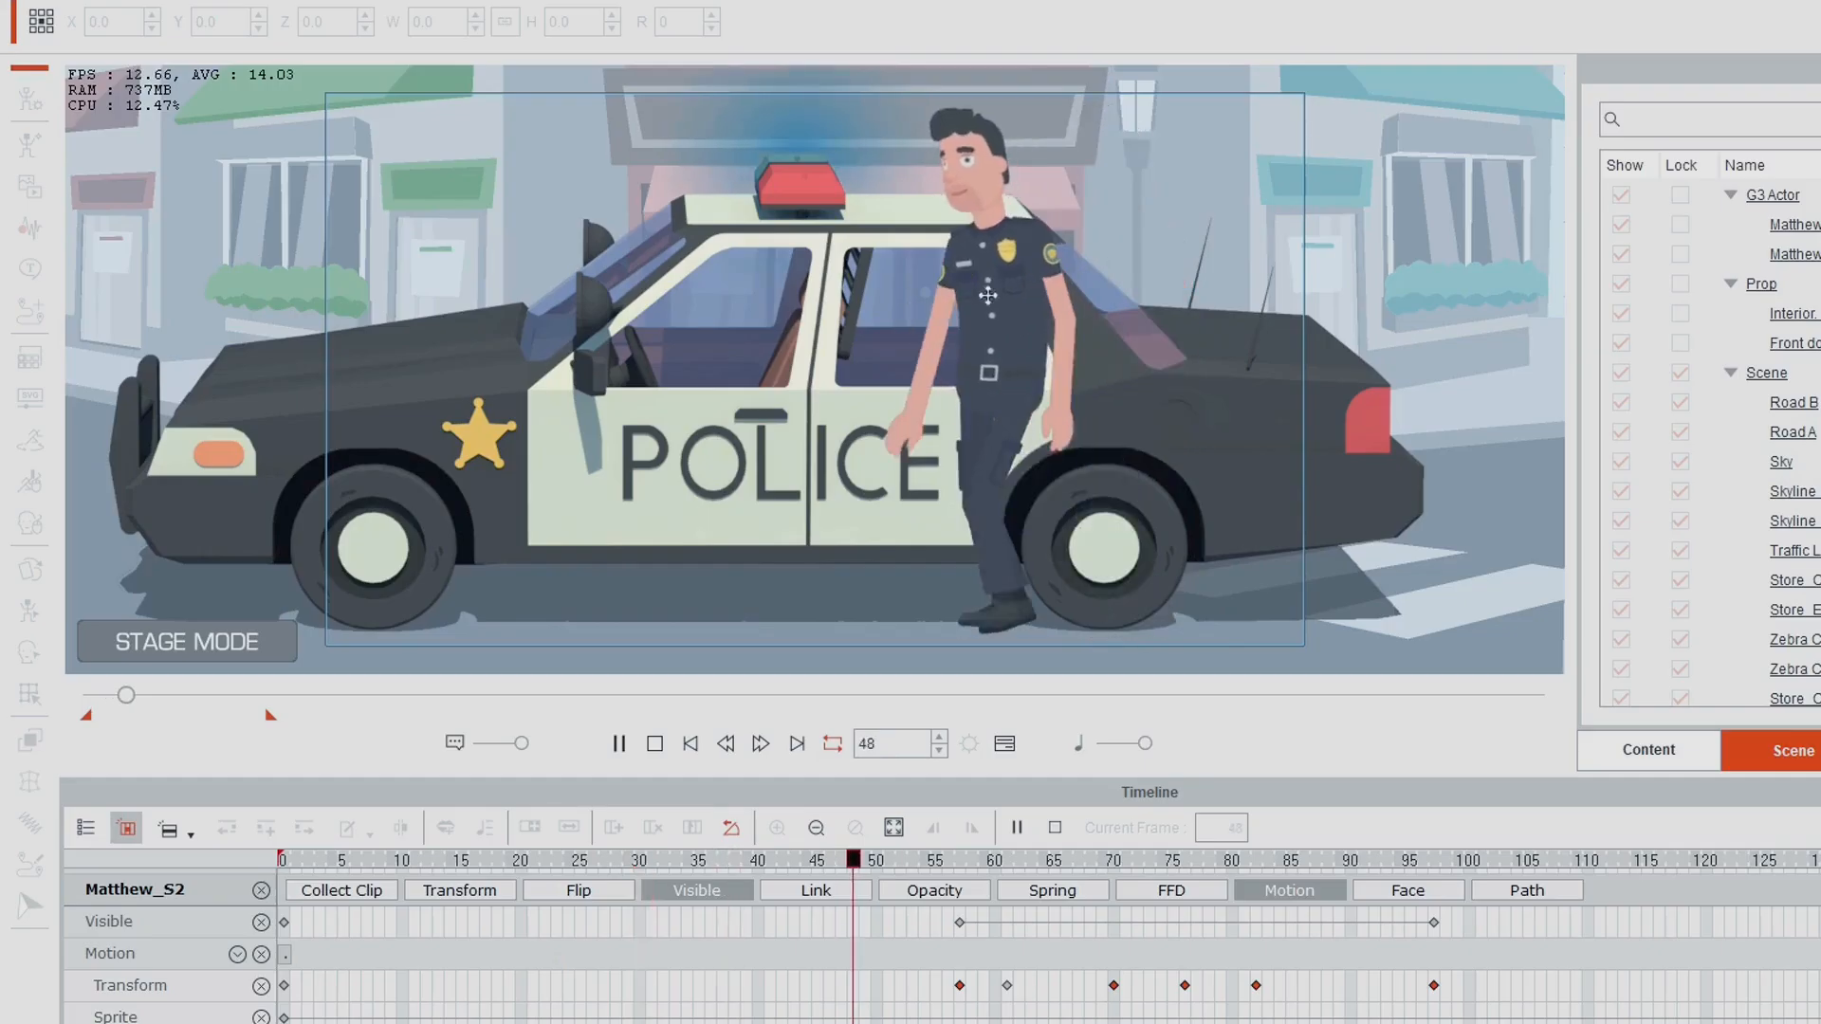
left_click(1648, 749)
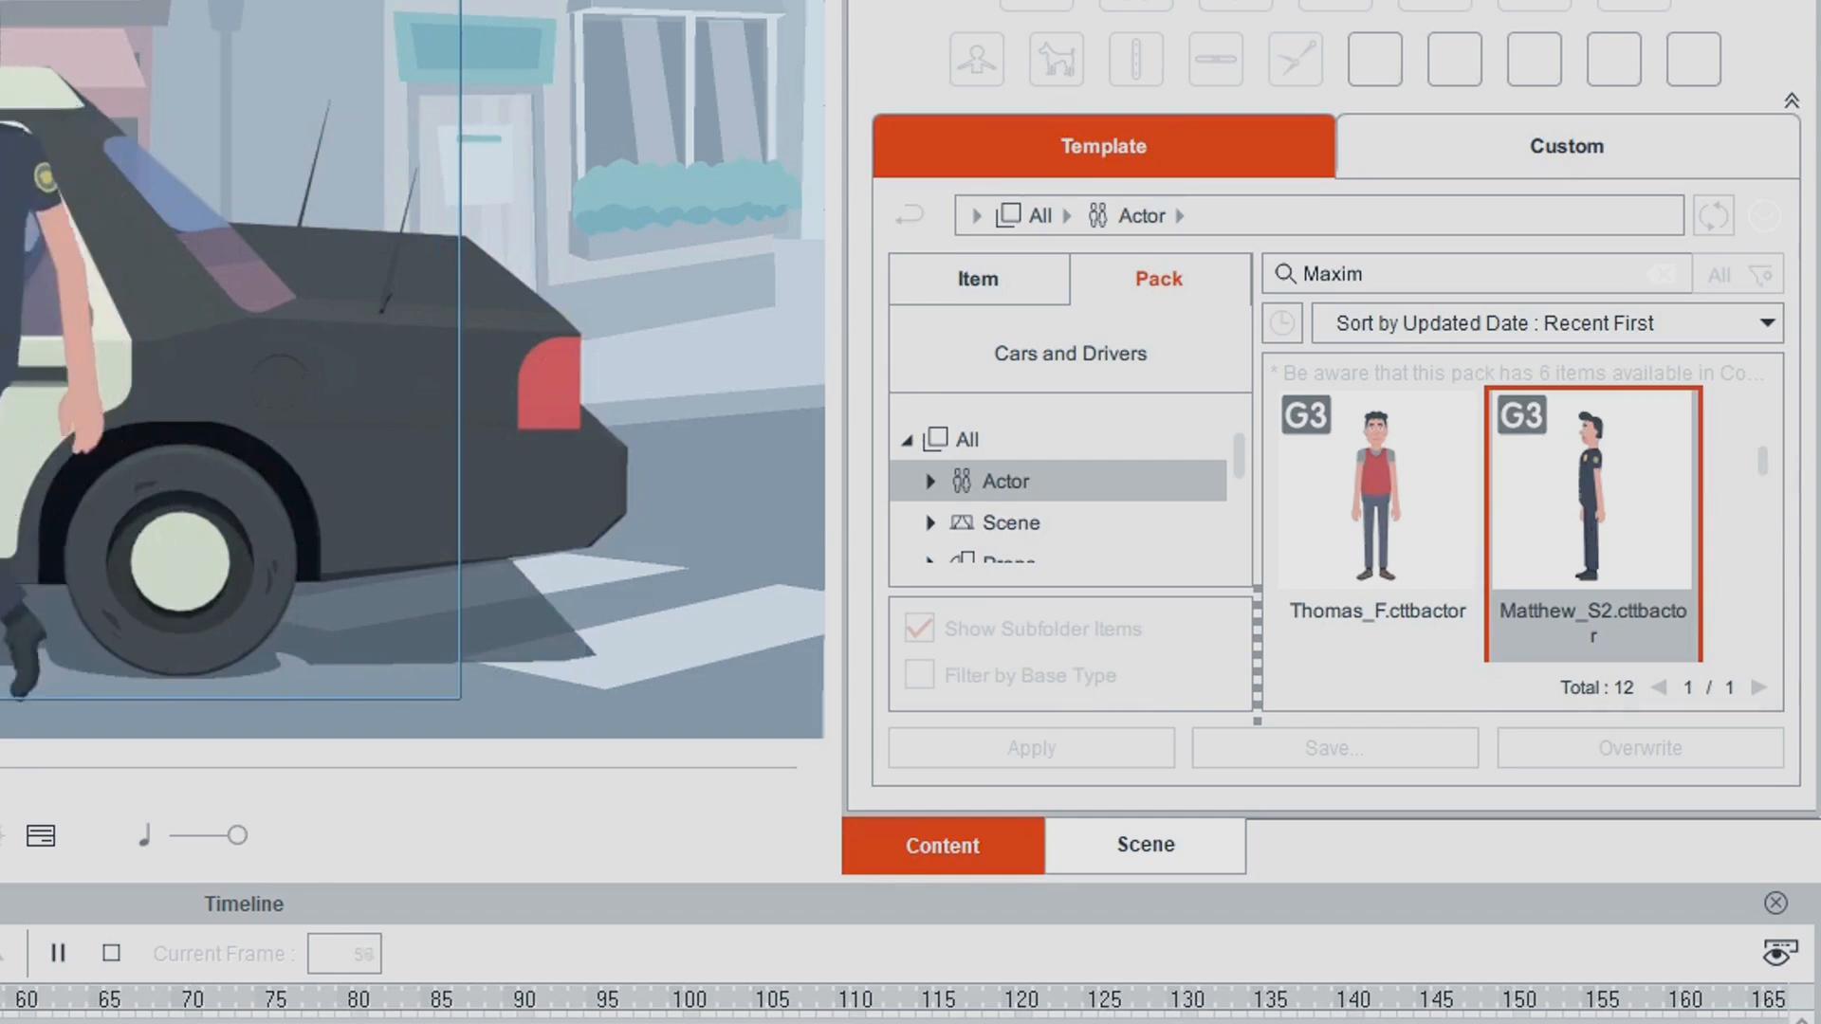
left_click(655, 744)
scroll(1769, 493, "down", 3)
scroll(1770, 512, "up", 1)
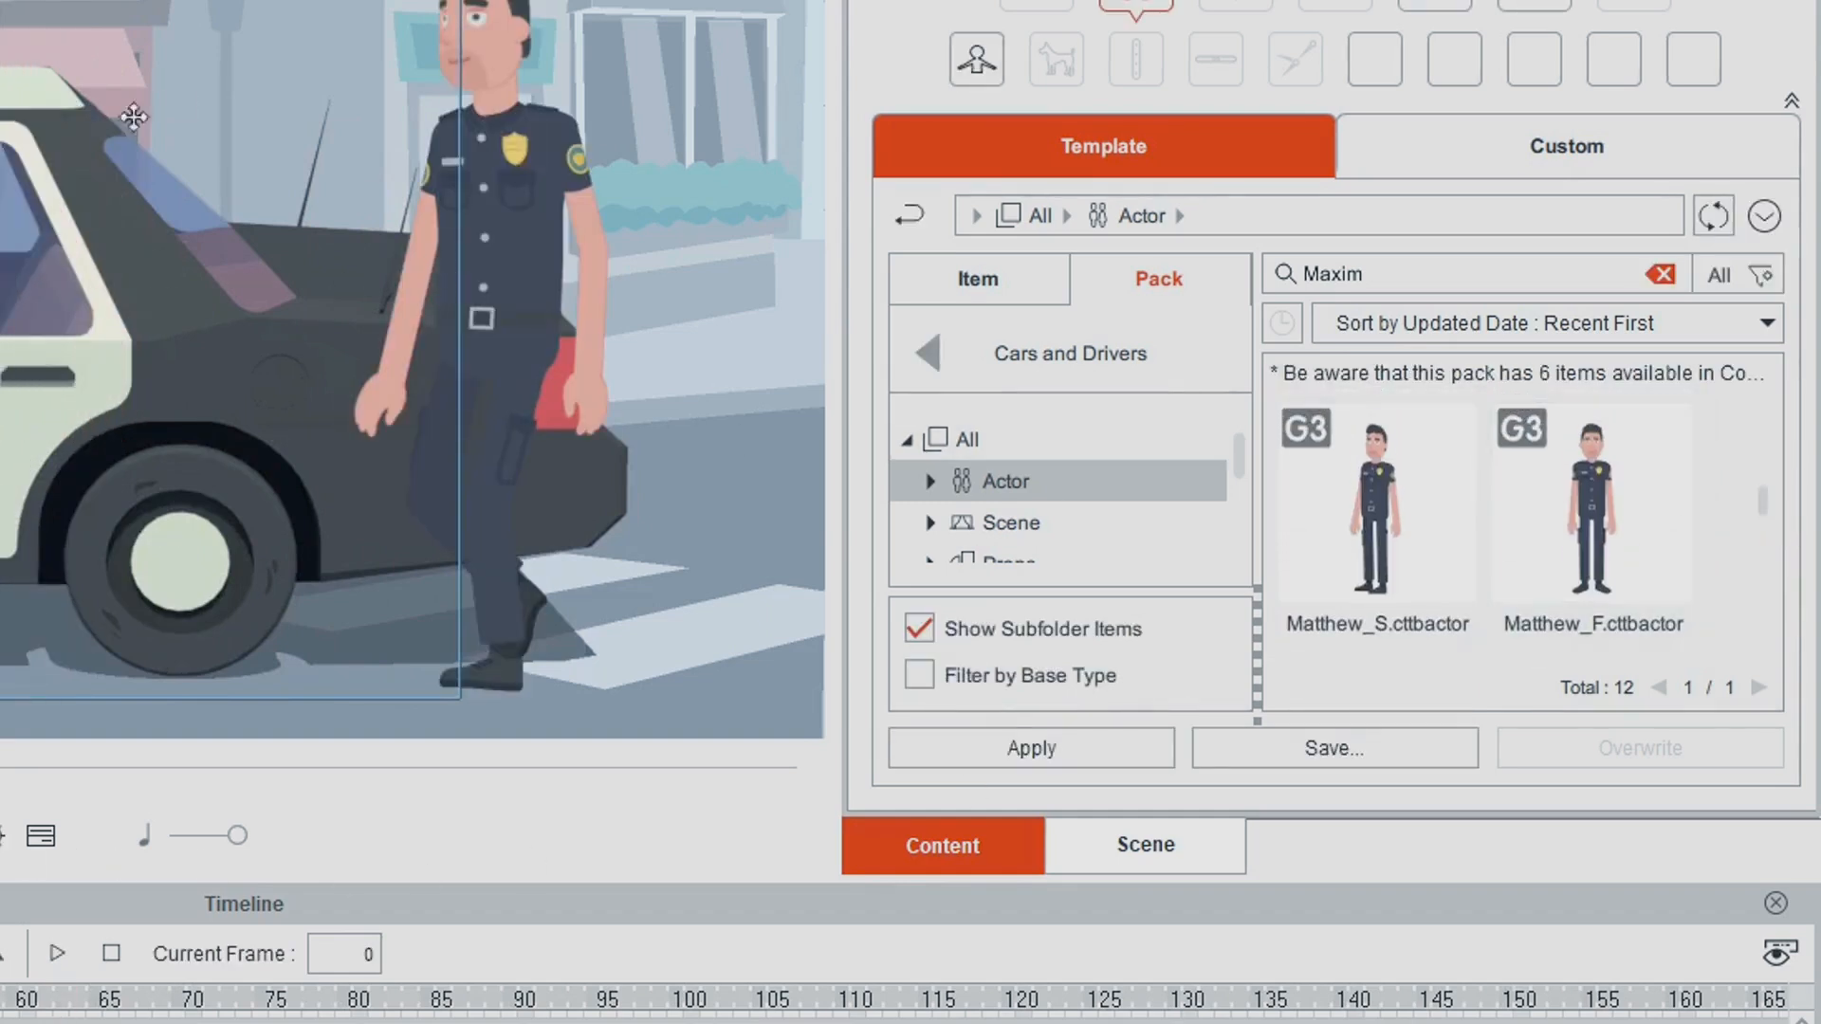